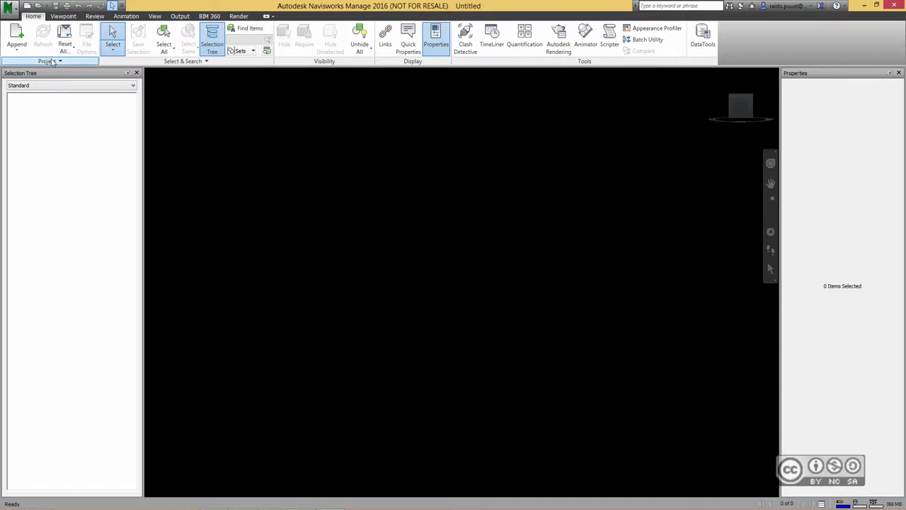
# - Append Site Parkway Base Pipes Design.nwc from the 303_finished folder to the empty project
pyautogui.click(17, 34)
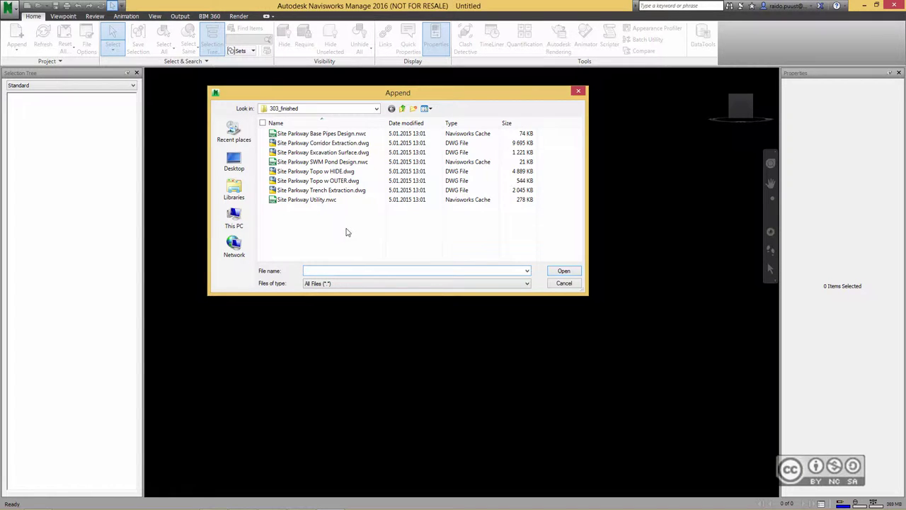
pyautogui.click(312, 134)
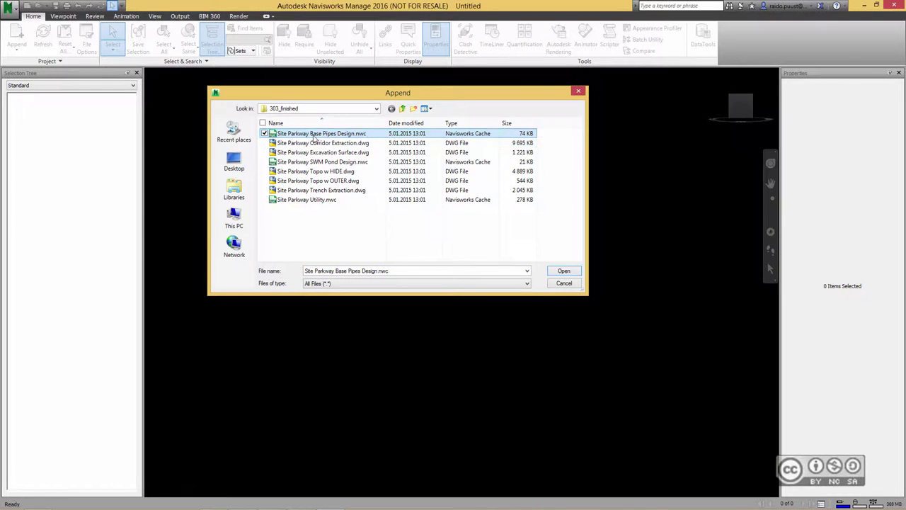
pyautogui.click(564, 272)
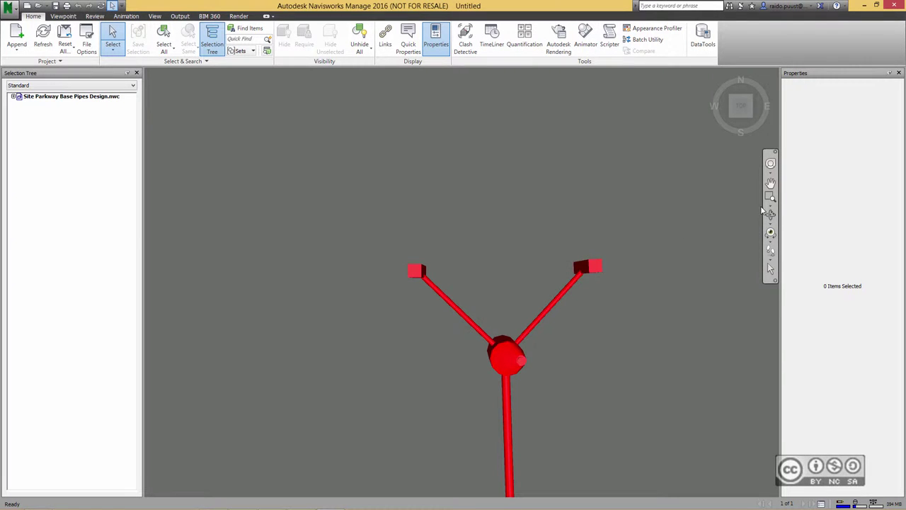
# - Zoom All to fit the pipe layout, then orbit and zoom into a tilted 3D view
pyautogui.click(770, 201)
pyautogui.click(803, 243)
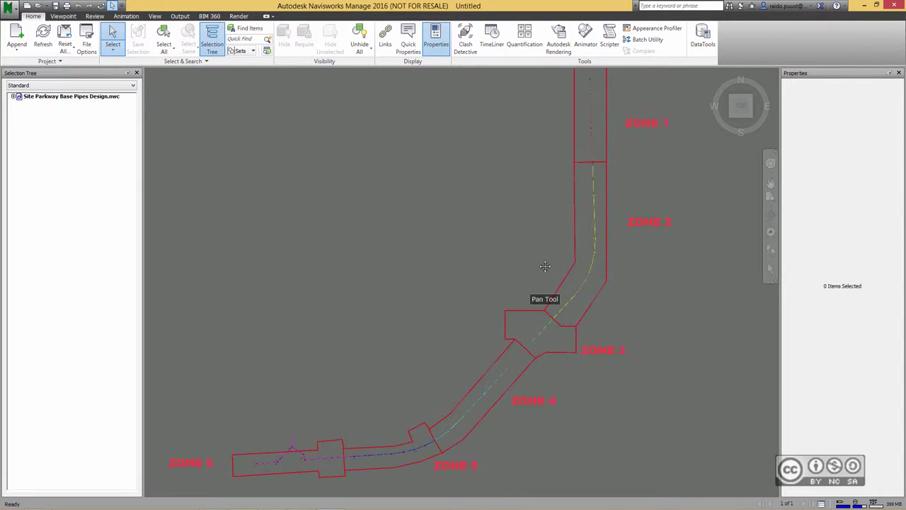
pyautogui.keyDown('shift'); pyautogui.moveTo(498, 289); pyautogui.dragTo(541, 362, button='middle'); pyautogui.keyUp('shift')
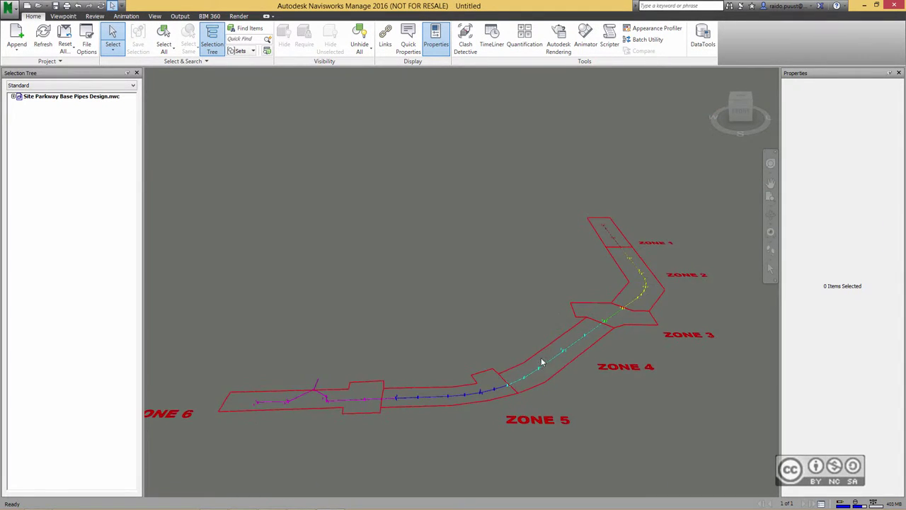
pyautogui.scroll(3, 534, 376)
pyautogui.scroll(5, 553, 373)
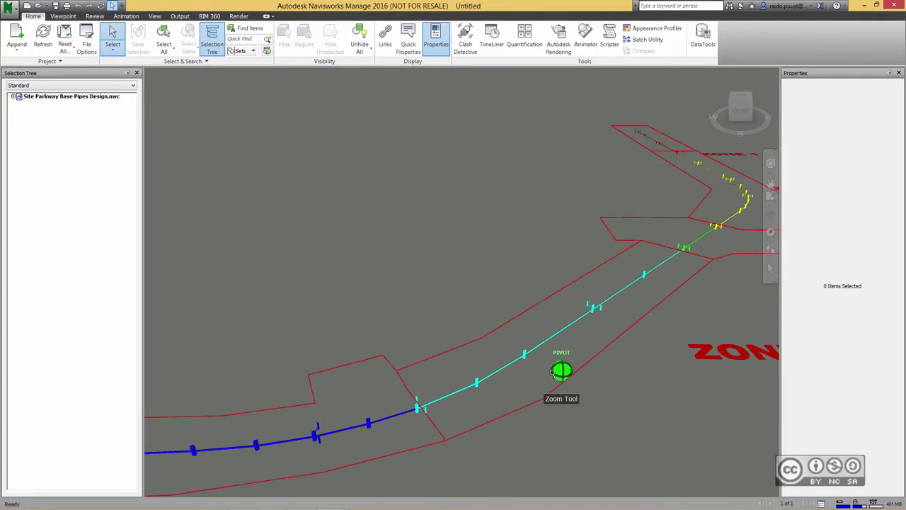
pyautogui.scroll(3, 553, 373)
pyautogui.scroll(-3, 546, 338)
pyautogui.scroll(3, 581, 330)
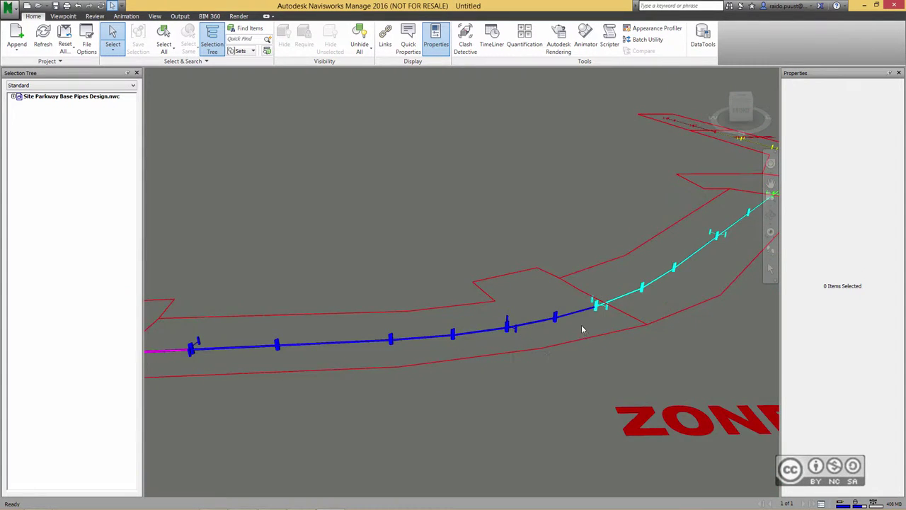
pyautogui.scroll(2, 585, 318)
pyautogui.scroll(3, 586, 312)
pyautogui.scroll(-3, 566, 322)
pyautogui.scroll(-3, 550, 330)
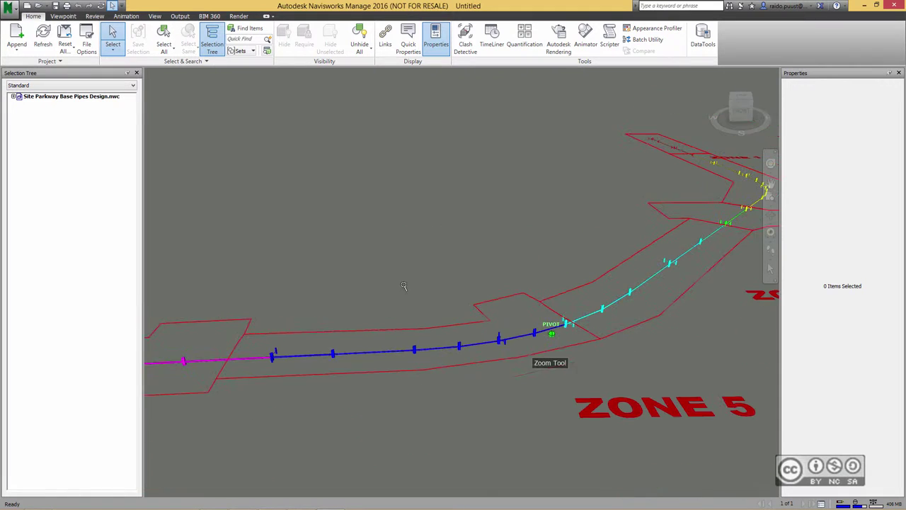
pyautogui.scroll(-2, 408, 291)
pyautogui.scroll(-2, 463, 294)
pyautogui.scroll(-2, 465, 292)
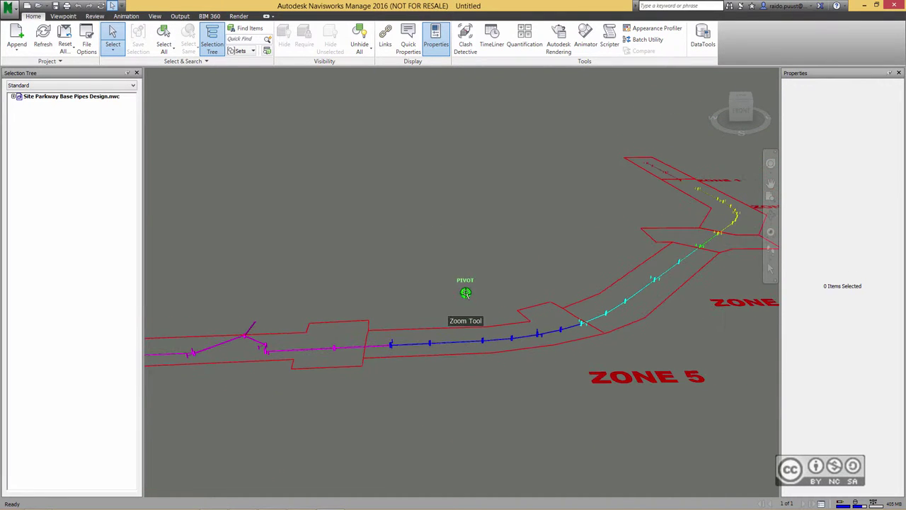
pyautogui.scroll(2, 431, 284)
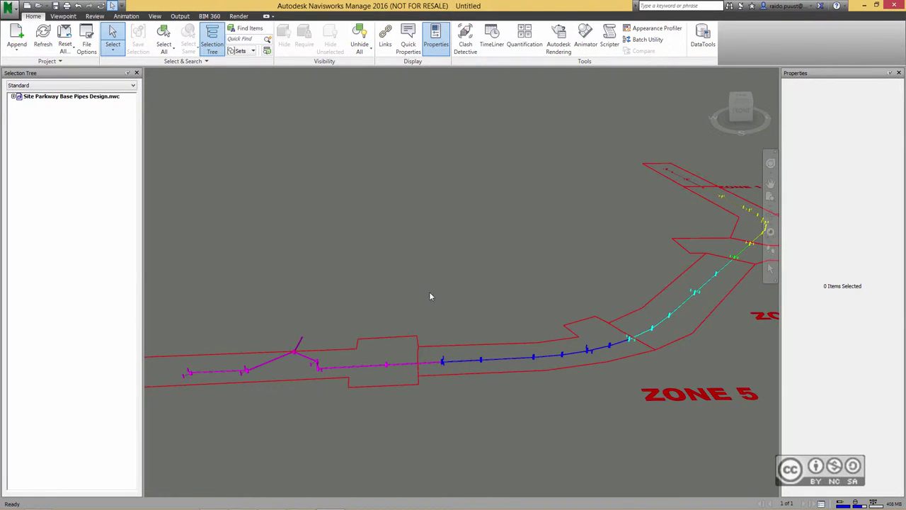
# - Expand the pipes model to show ZONE1–ZONE6-PIPES and ZONEAREA, panning to ZONES 5 and 6
pyautogui.click(14, 97)
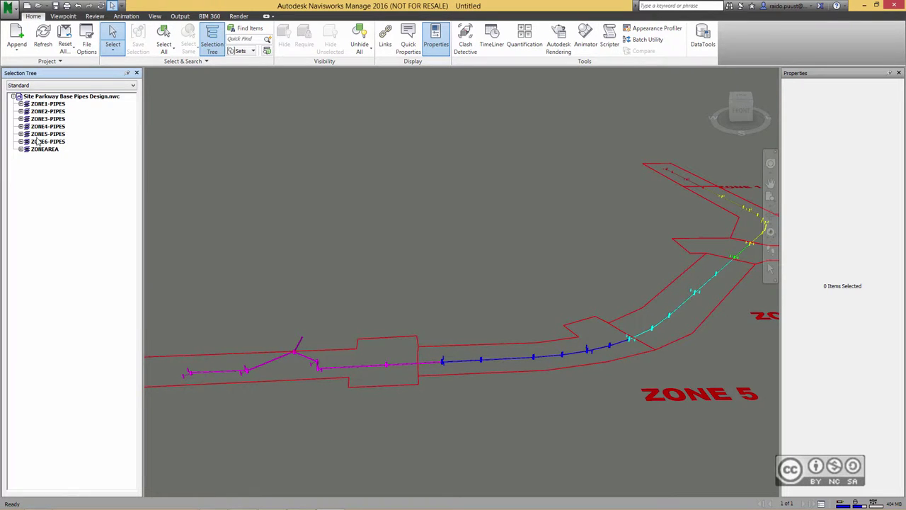
pyautogui.moveTo(297, 344); pyautogui.dragTo(425, 327, button='middle')
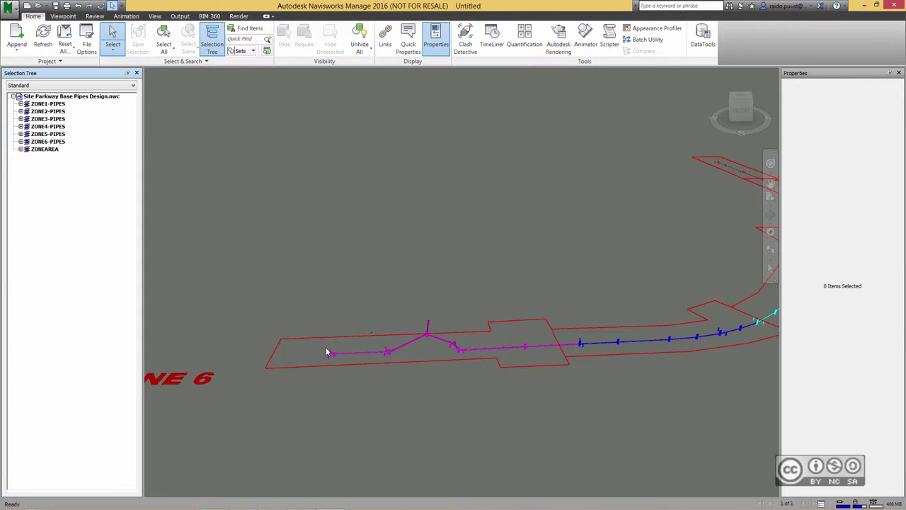
pyautogui.moveTo(323, 350); pyautogui.dragTo(415, 364, button='middle')
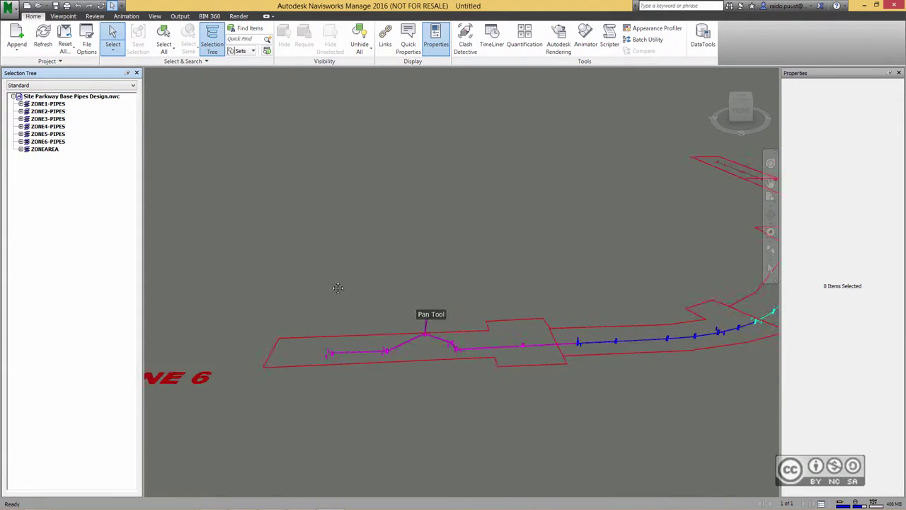
pyautogui.moveTo(444, 310); pyautogui.dragTo(451, 263, button='middle')
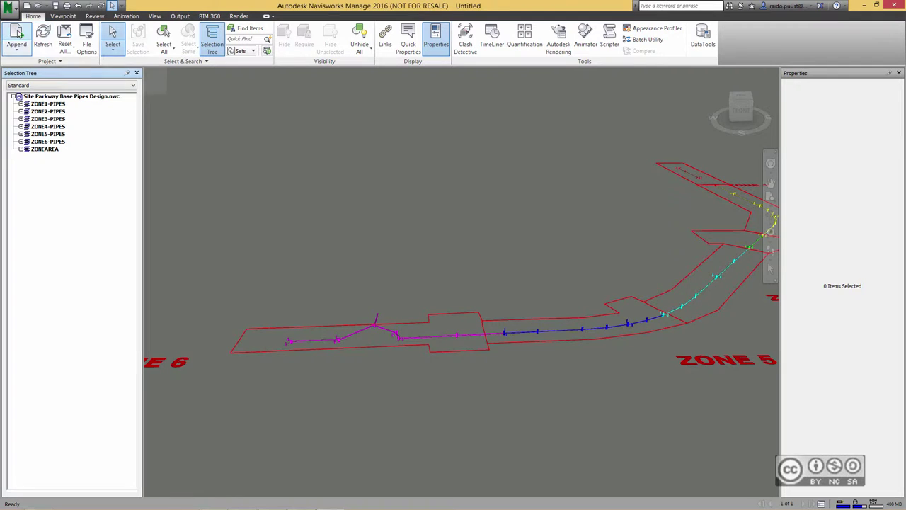
# - Append Site Parkway SWM Pond Design.nwc to the project
pyautogui.click(18, 34)
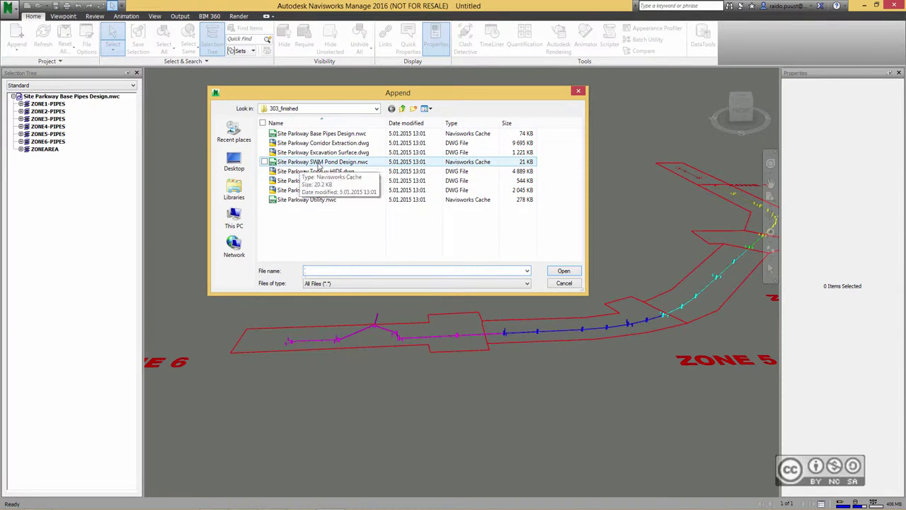
pyautogui.click(301, 162)
pyautogui.click(564, 270)
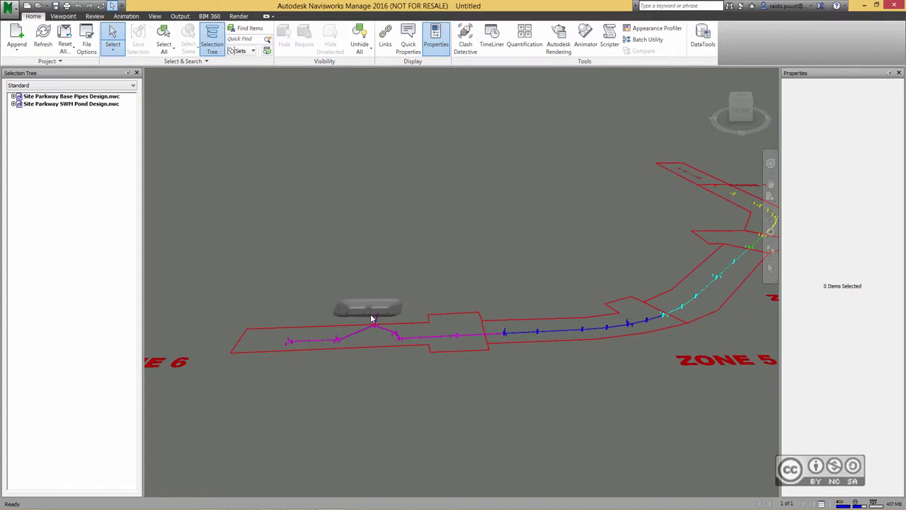
# - Zoom in on the pond and orbit to view it obliquely beside the pipes
pyautogui.scroll(1, 396, 319)
pyautogui.scroll(1, 400, 320)
pyautogui.scroll(2, 400, 320)
pyautogui.scroll(2, 400, 320)
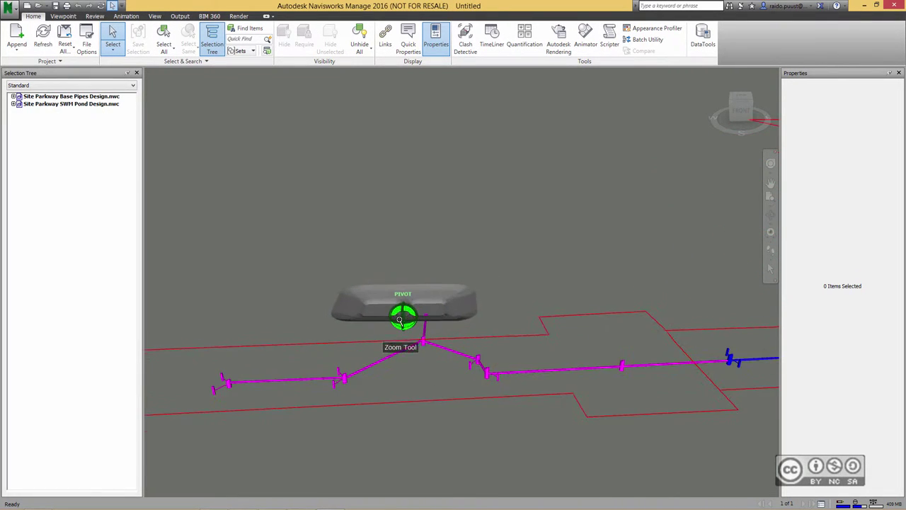
pyautogui.scroll(2, 400, 320)
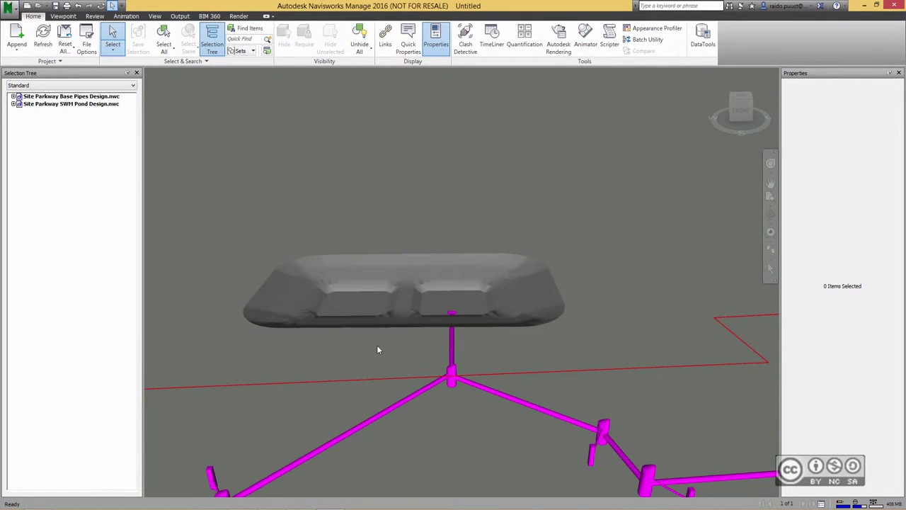
pyautogui.moveTo(378, 348)
pyautogui.keyDown('shift'); pyautogui.mouseDown(button='middle')
pyautogui.moveTo(420, 354)
pyautogui.moveTo(413, 320)
pyautogui.moveTo(529, 287)
pyautogui.moveTo(396, 353)
pyautogui.mouseUp(button='middle'); pyautogui.keyUp('shift')
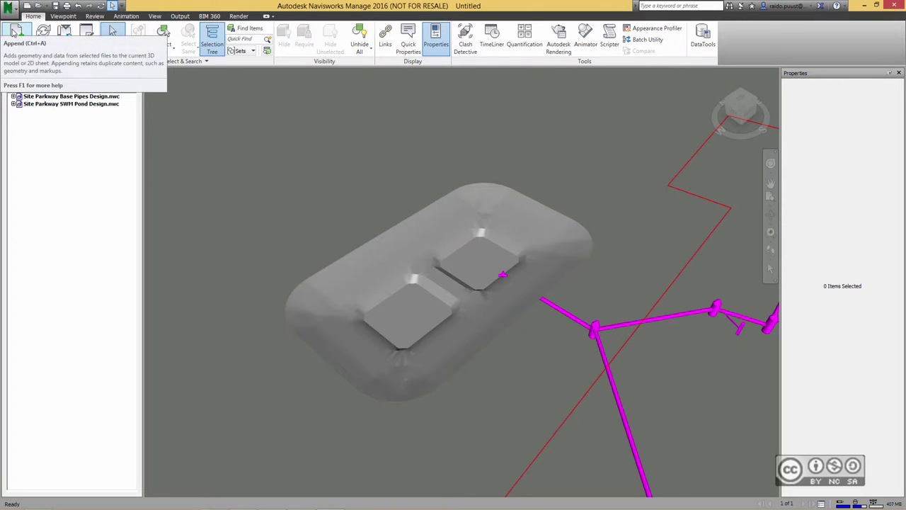
# - Append Site Parkway Utility.nwc to the project as the third model
pyautogui.click(16, 35)
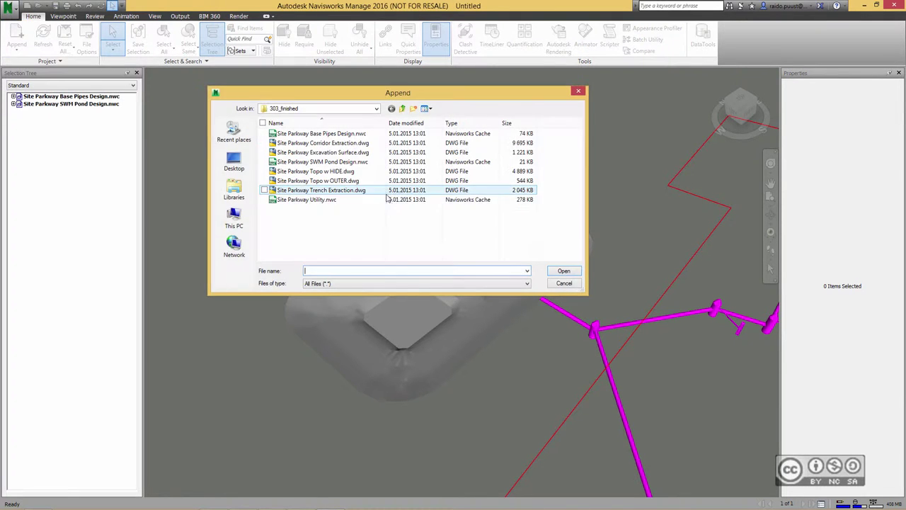
pyautogui.click(333, 200)
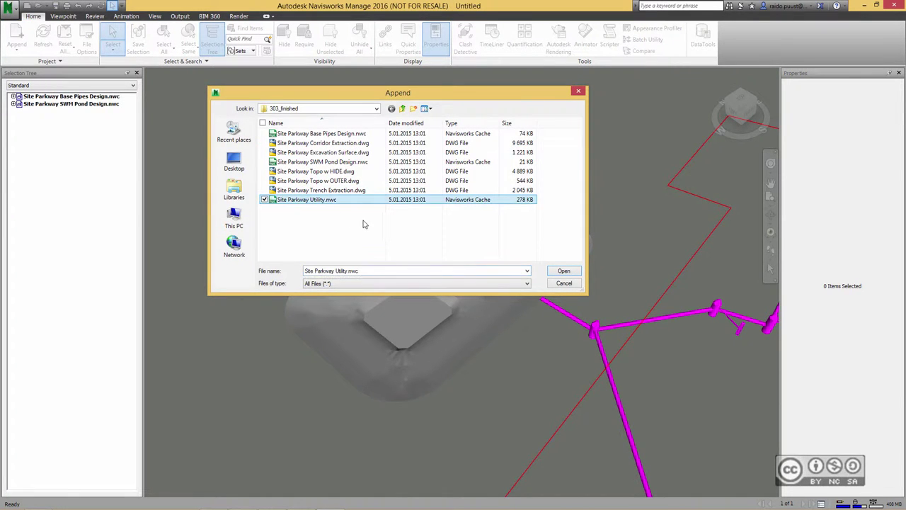
pyautogui.click(563, 271)
# - Pan and zoom across the combined site along the blue EXISTING label
pyautogui.scroll(-3, 531, 221)
pyautogui.scroll(-3, 504, 196)
pyautogui.moveTo(504, 197)
pyautogui.mouseDown(button='middle')
pyautogui.moveTo(544, 189)
pyautogui.moveTo(433, 249)
pyautogui.moveTo(542, 247)
pyautogui.moveTo(523, 161)
pyautogui.mouseUp(button='middle')
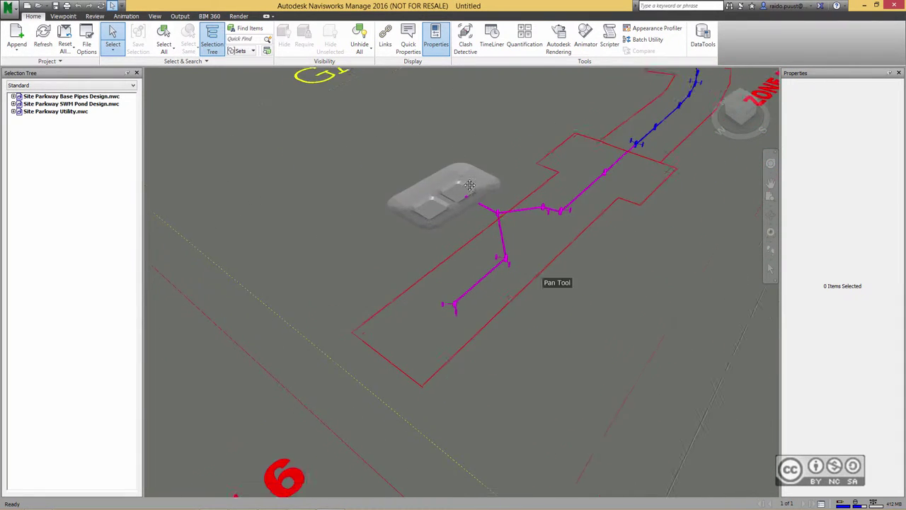
pyautogui.moveTo(546, 284); pyautogui.dragTo(458, 247, button='middle')
pyautogui.moveTo(460, 318); pyautogui.dragTo(453, 229, button='middle')
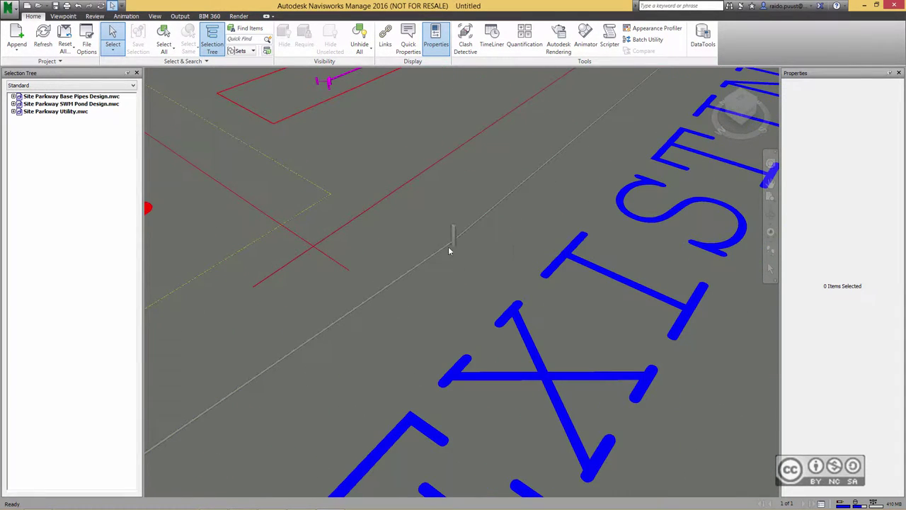
pyautogui.scroll(2, 454, 247)
pyautogui.scroll(2, 454, 247)
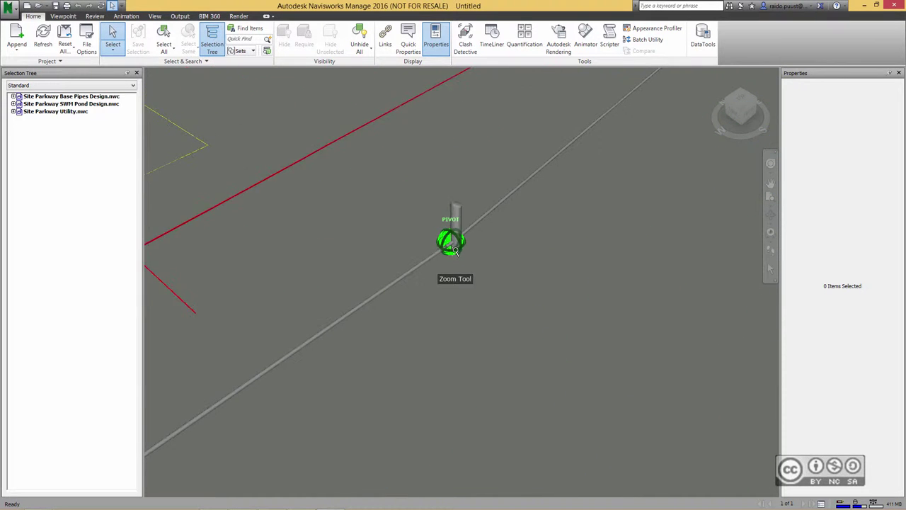
pyautogui.scroll(1, 456, 244)
pyautogui.scroll(-1, 457, 228)
pyautogui.scroll(-2, 457, 230)
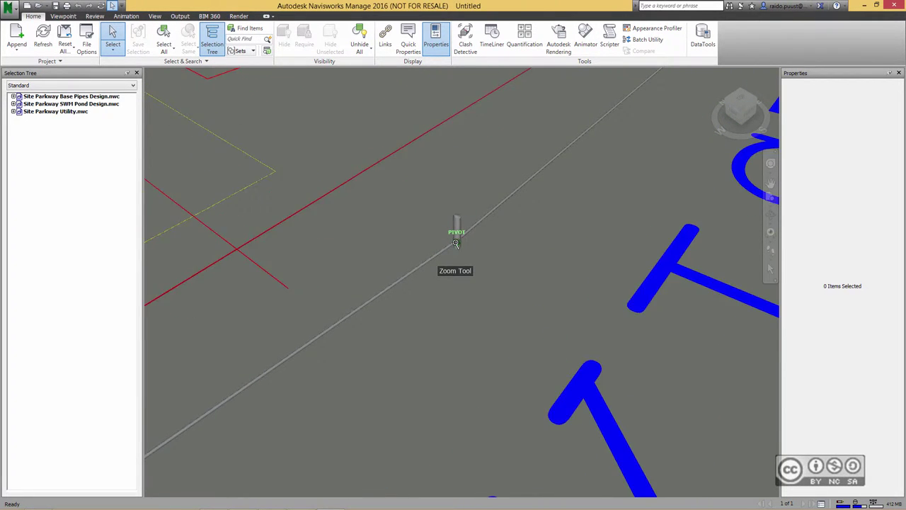
pyautogui.scroll(-2, 458, 233)
pyautogui.scroll(-2, 460, 244)
# - Orbit to bring in the GAS label, then reframe the view on the pond and pipes
pyautogui.moveTo(461, 256)
pyautogui.keyDown('shift'); pyautogui.mouseDown(button='middle')
pyautogui.moveTo(479, 279)
pyautogui.moveTo(491, 234)
pyautogui.moveTo(480, 237)
pyautogui.mouseUp(button='middle'); pyautogui.keyUp('shift')
pyautogui.scroll(1, 306, 276)
pyautogui.scroll(2, 306, 276)
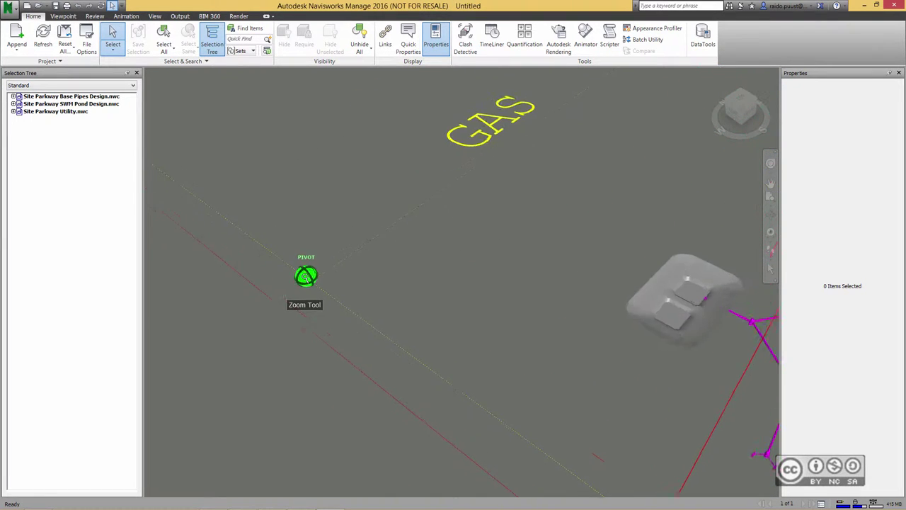
pyautogui.scroll(2, 306, 276)
pyautogui.scroll(2, 306, 277)
pyautogui.scroll(-1, 304, 326)
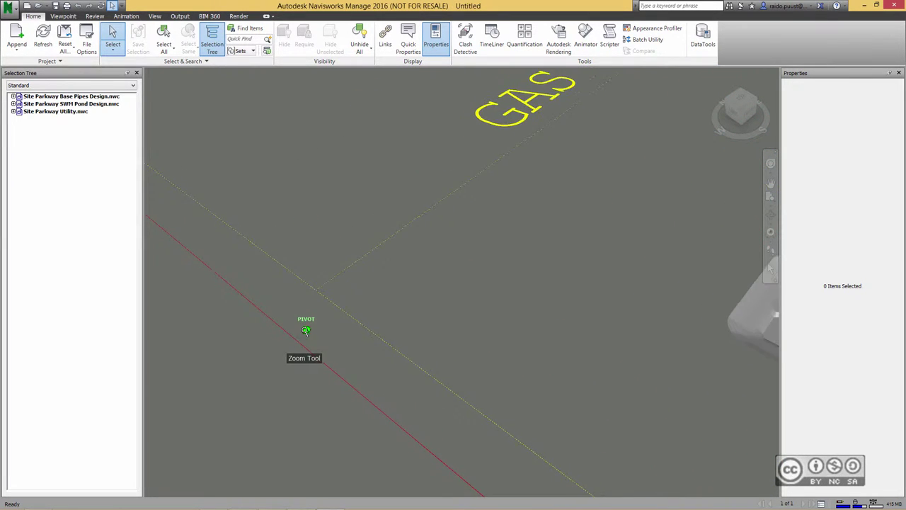
pyautogui.scroll(-1, 304, 327)
pyautogui.scroll(-1, 305, 330)
pyautogui.scroll(-2, 305, 329)
pyautogui.scroll(-2, 305, 329)
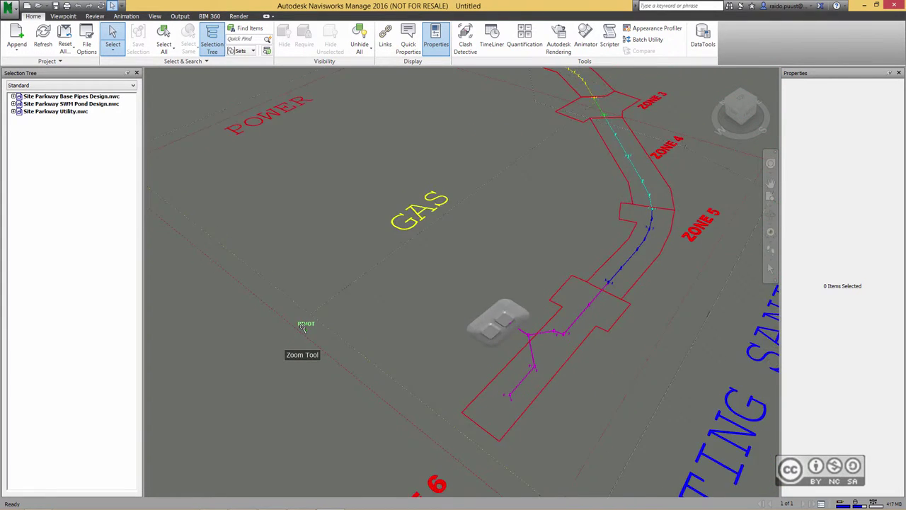
pyautogui.scroll(-1, 311, 315)
pyautogui.moveTo(312, 311)
pyautogui.mouseDown(button='middle')
pyautogui.moveTo(481, 294)
pyautogui.moveTo(602, 297)
pyautogui.mouseUp(button='middle')
pyautogui.scroll(2, 458, 280)
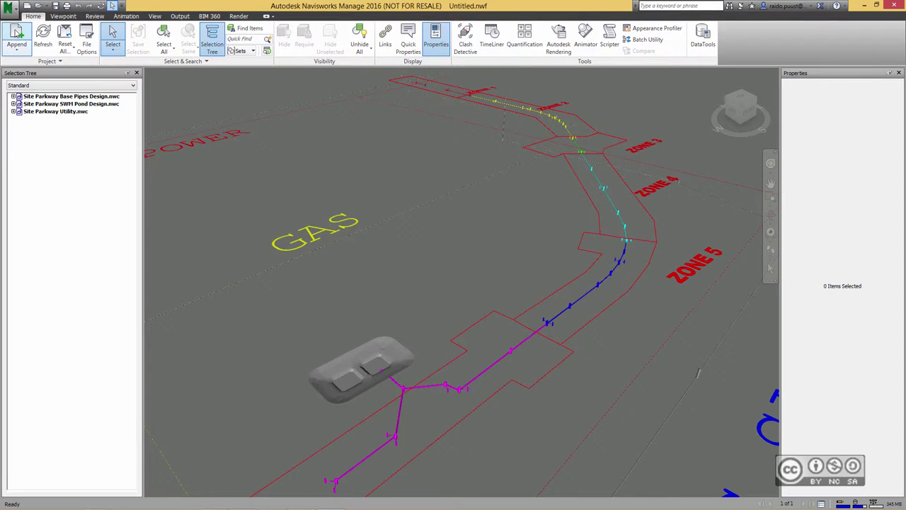
# - Append Site Parkway Trench Extraction.dwg as the fourth model
pyautogui.click(16, 36)
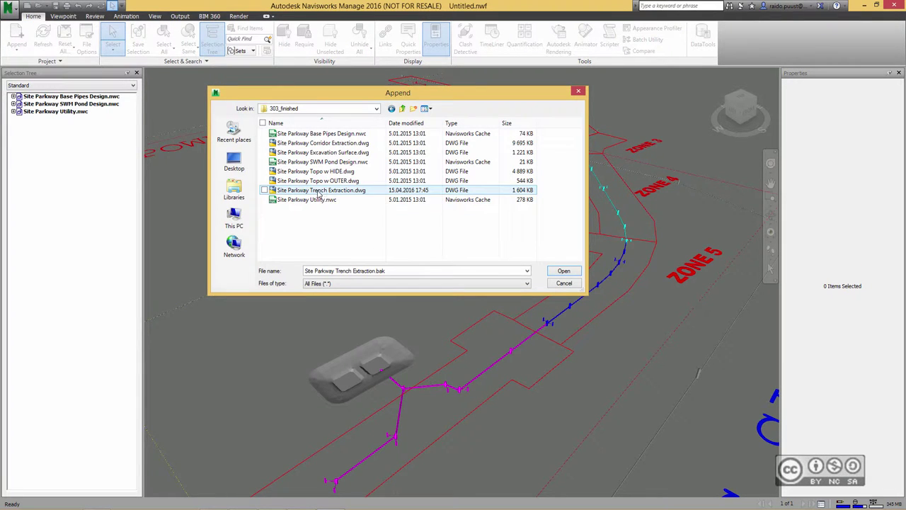
pyautogui.click(330, 195)
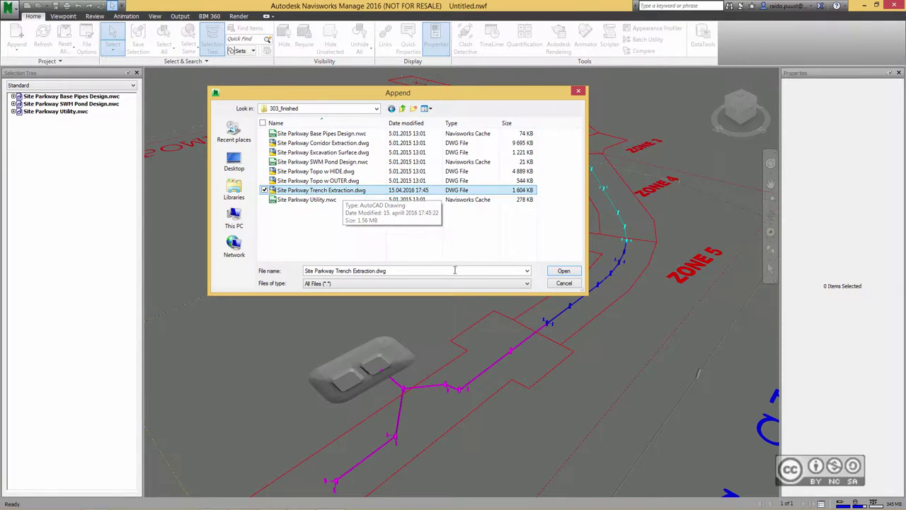
pyautogui.click(564, 270)
# - Zoom in and orbit so the pipe runs diagonally across the view
pyautogui.scroll(2, 568, 300)
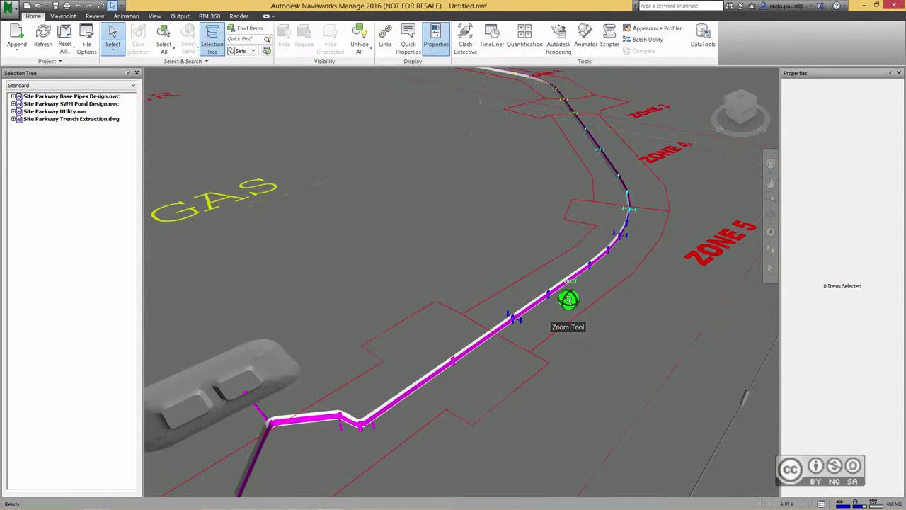
pyautogui.scroll(2, 567, 300)
pyautogui.scroll(2, 563, 294)
pyautogui.scroll(2, 559, 297)
pyautogui.scroll(2, 487, 314)
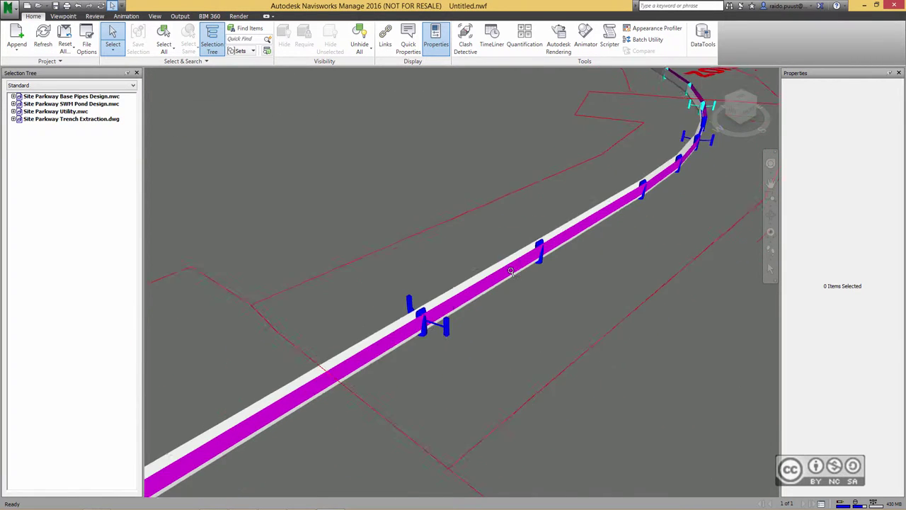
pyautogui.scroll(2, 495, 318)
pyautogui.scroll(2, 499, 318)
pyautogui.moveTo(525, 310)
pyautogui.keyDown('shift'); pyautogui.mouseDown(button='middle')
pyautogui.moveTo(633, 306)
pyautogui.moveTo(581, 309)
pyautogui.moveTo(609, 313)
pyautogui.moveTo(500, 254)
pyautogui.moveTo(467, 289)
pyautogui.mouseUp(button='middle'); pyautogui.keyUp('shift')
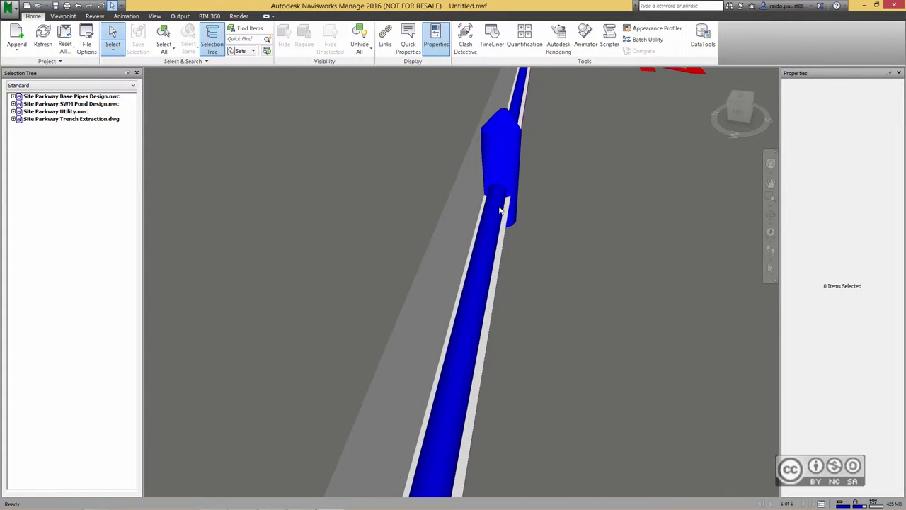
pyautogui.moveTo(500, 210)
pyautogui.keyDown('shift'); pyautogui.mouseDown(button='middle')
pyautogui.moveTo(458, 265)
pyautogui.moveTo(503, 280)
pyautogui.mouseUp(button='middle'); pyautogui.keyUp('shift')
pyautogui.scroll(-2, 457, 269)
pyautogui.scroll(-3, 428, 269)
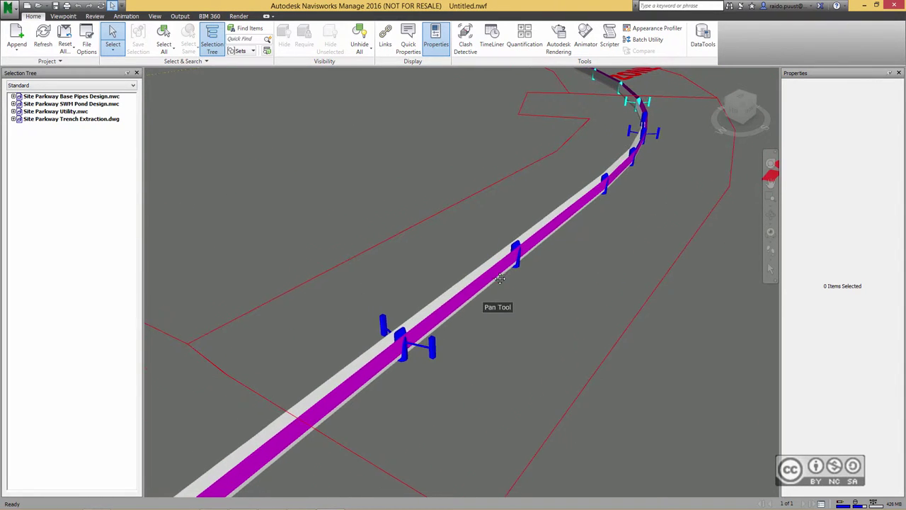
# - Expand Trench Extraction in the Selection Tree and widen the panel to read its ZONE layer names
pyautogui.click(13, 119)
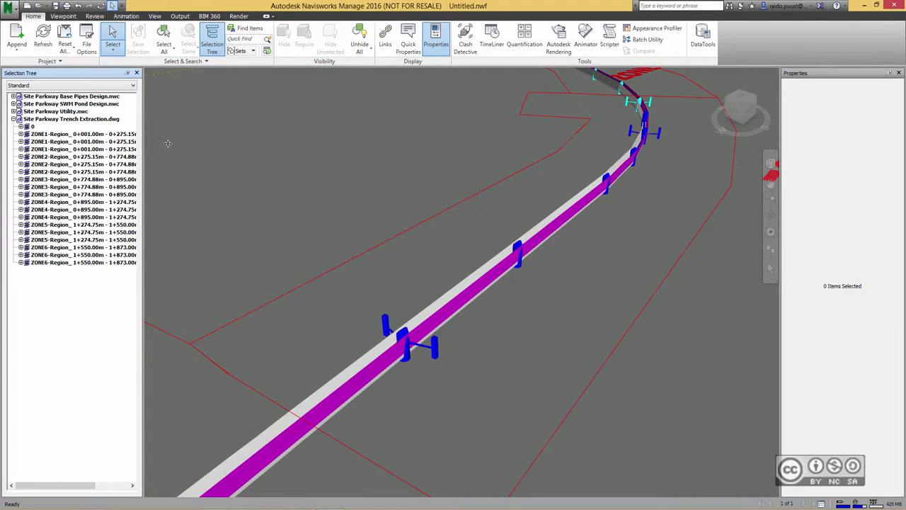
pyautogui.moveTo(143, 144); pyautogui.dragTo(168, 144)
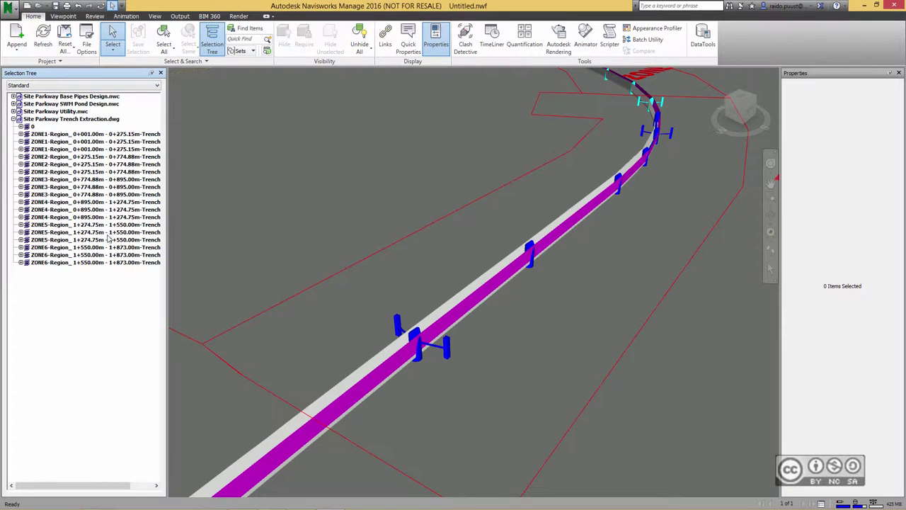
pyautogui.moveTo(166, 230); pyautogui.dragTo(212, 223)
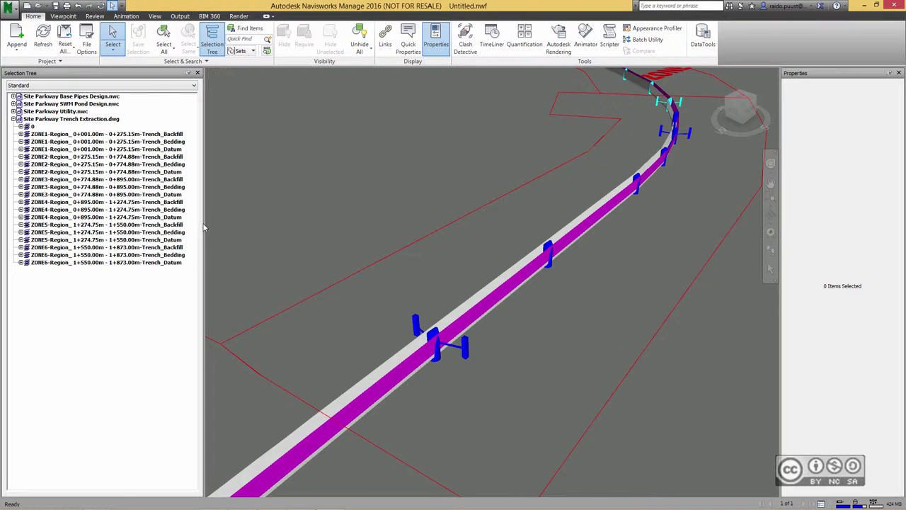
# - Append Site Parkway Excavation Surface.dwg and orbit and zoom to inspect the road surface
pyautogui.click(341, 153)
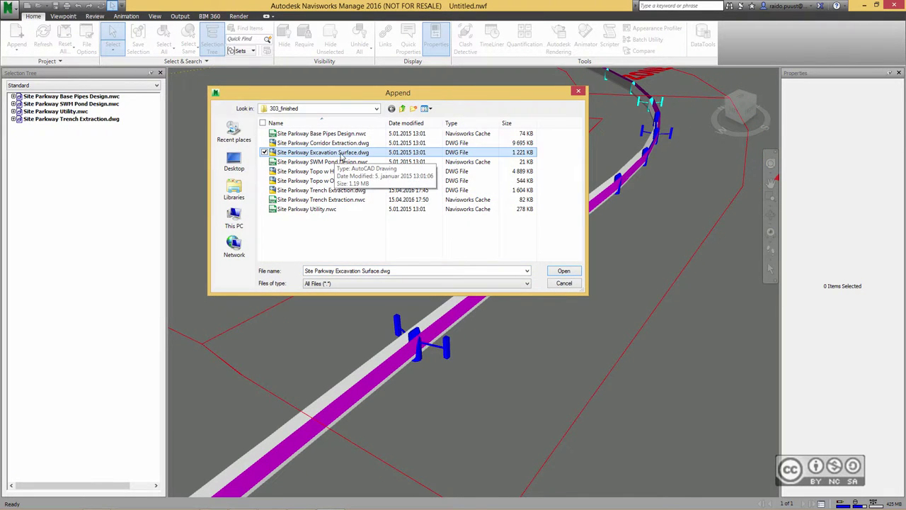
pyautogui.doubleClick(341, 153)
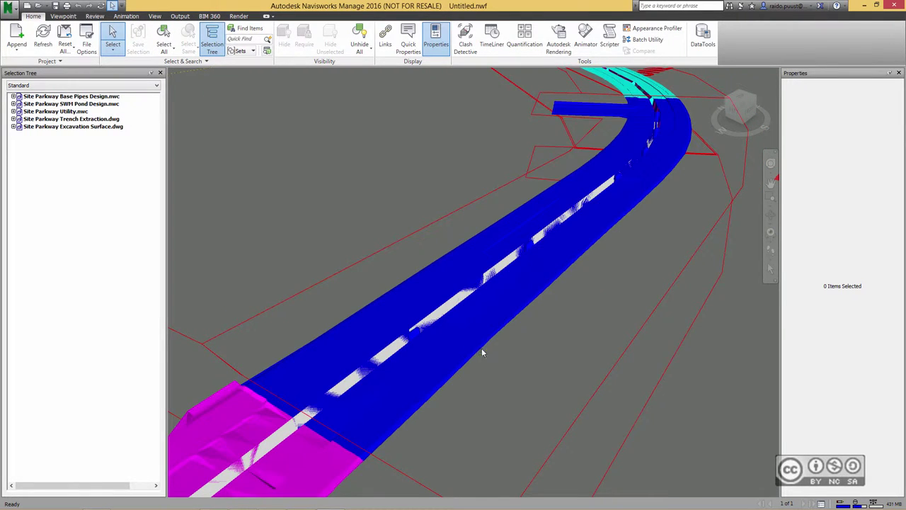
pyautogui.moveTo(481, 351)
pyautogui.keyDown('shift'); pyautogui.mouseDown(button='middle')
pyautogui.moveTo(528, 325)
pyautogui.moveTo(479, 331)
pyautogui.mouseUp(button='middle'); pyautogui.keyUp('shift')
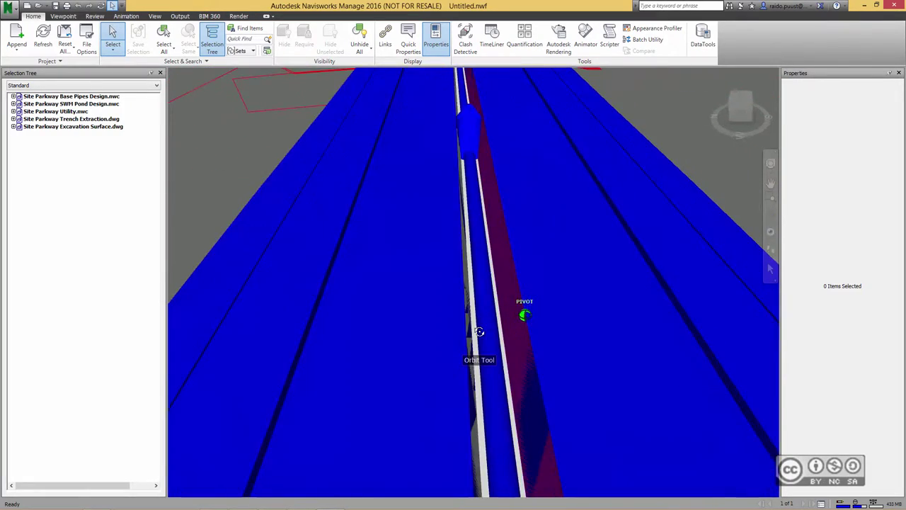
pyautogui.keyDown('shift'); pyautogui.moveTo(494, 397); pyautogui.dragTo(497, 349, button='middle'); pyautogui.keyUp('shift')
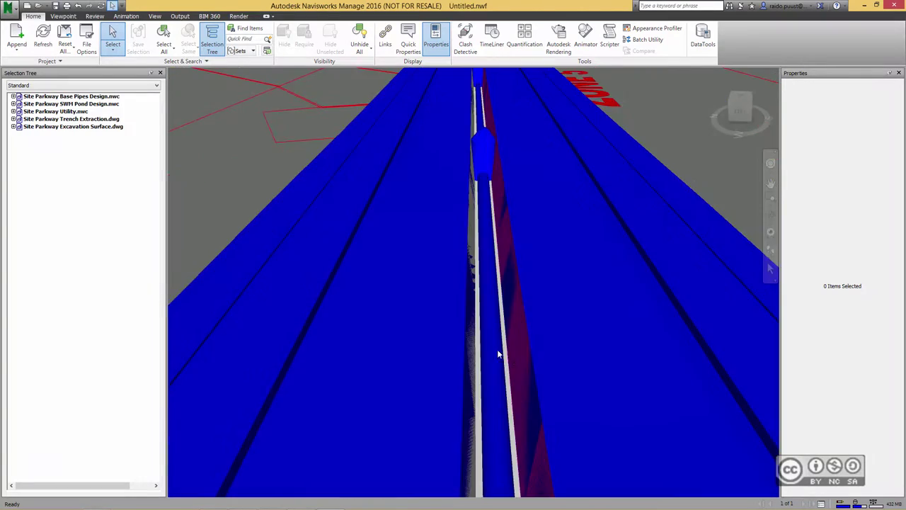
pyautogui.scroll(-3, 497, 349)
pyautogui.scroll(-3, 465, 368)
pyautogui.scroll(-3, 433, 358)
pyautogui.scroll(-2, 443, 322)
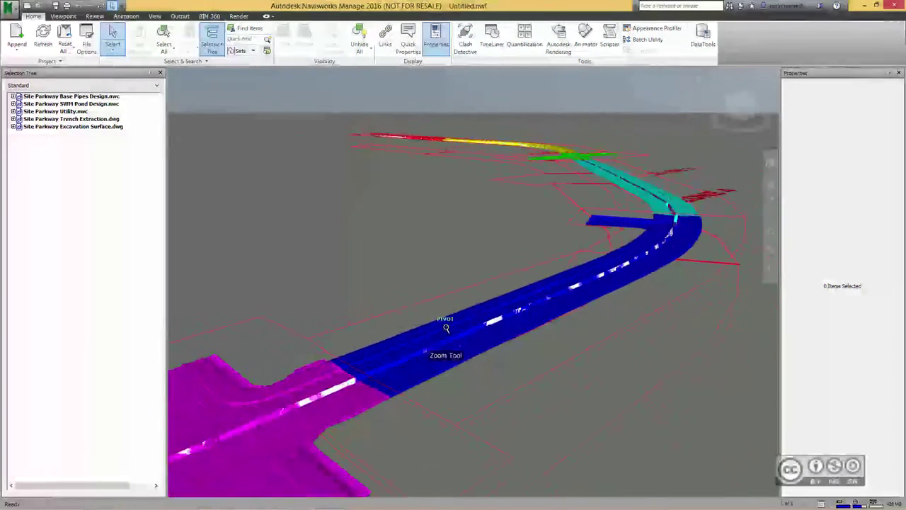
pyautogui.scroll(2, 495, 343)
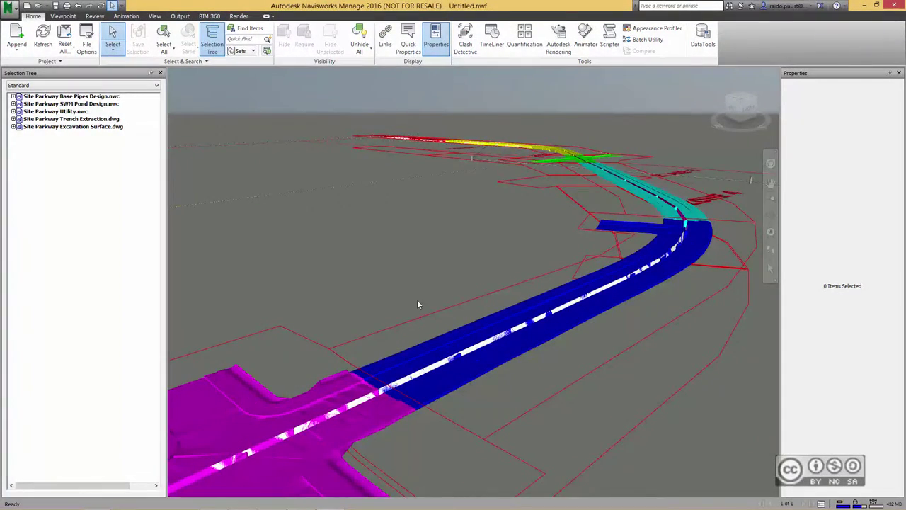
pyautogui.scroll(-1, 425, 308)
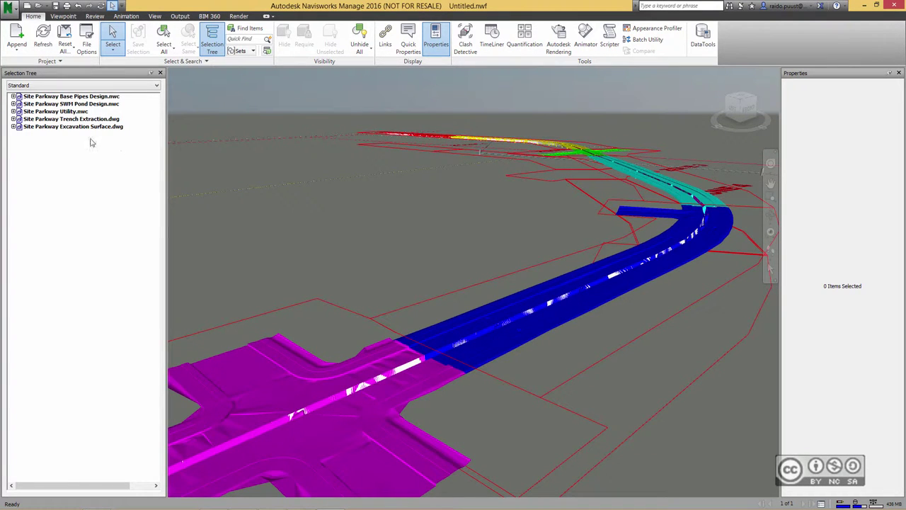
# - Expand the Excavation Surface zone list and orbit the road to a new angle
pyautogui.click(13, 126)
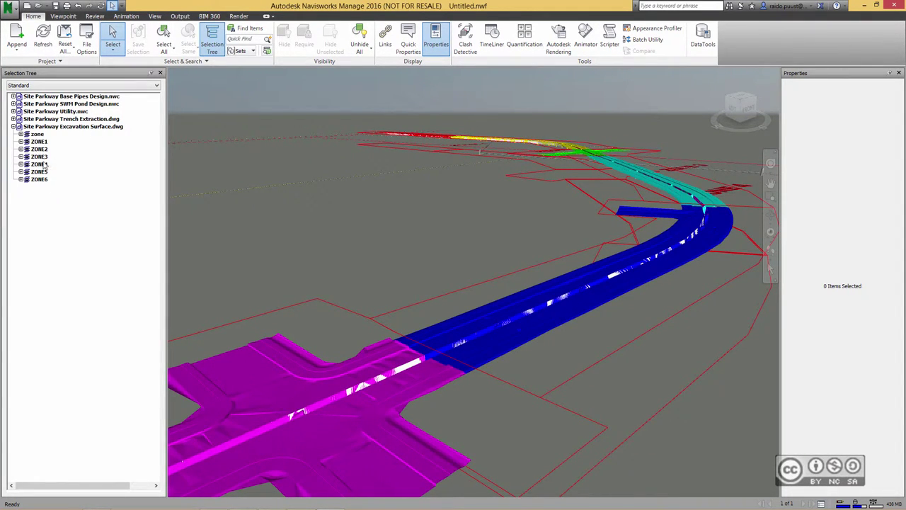
pyautogui.moveTo(356, 235)
pyautogui.keyDown('shift'); pyautogui.mouseDown(button='middle')
pyautogui.moveTo(437, 235)
pyautogui.moveTo(435, 372)
pyautogui.mouseUp(button='middle'); pyautogui.keyUp('shift')
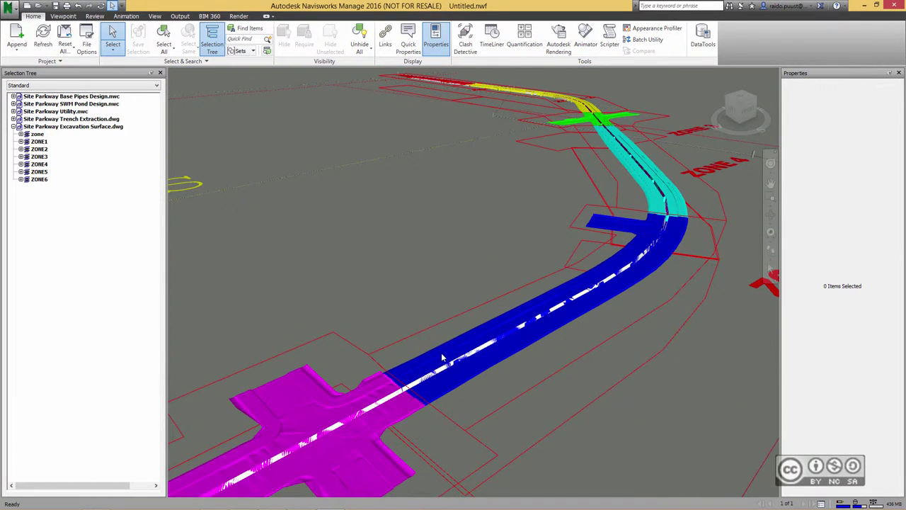
pyautogui.moveTo(509, 202)
pyautogui.keyDown('shift'); pyautogui.mouseDown(button='middle')
pyautogui.moveTo(526, 198)
pyautogui.moveTo(395, 167)
pyautogui.mouseUp(button='middle'); pyautogui.keyUp('shift')
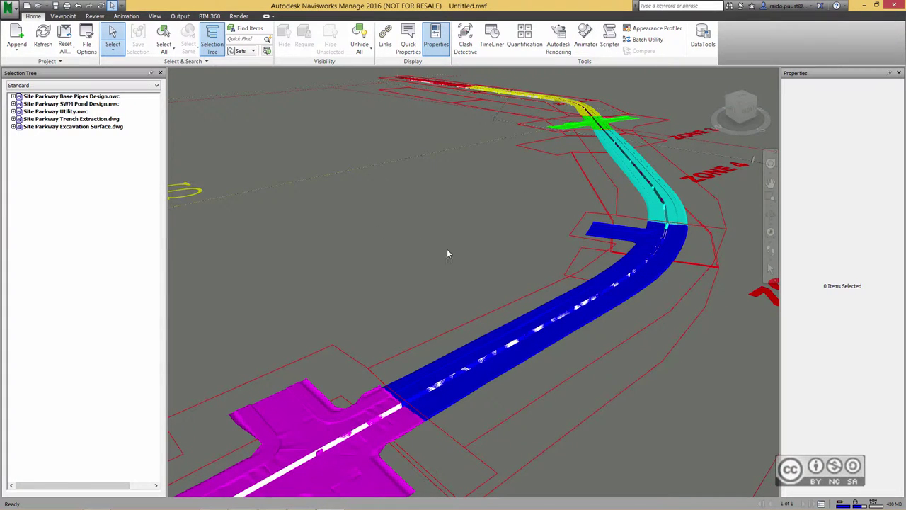
# - Append Site Parkway Corridor Extraction.dwg and orbit to view the road from a new angle
pyautogui.click(17, 36)
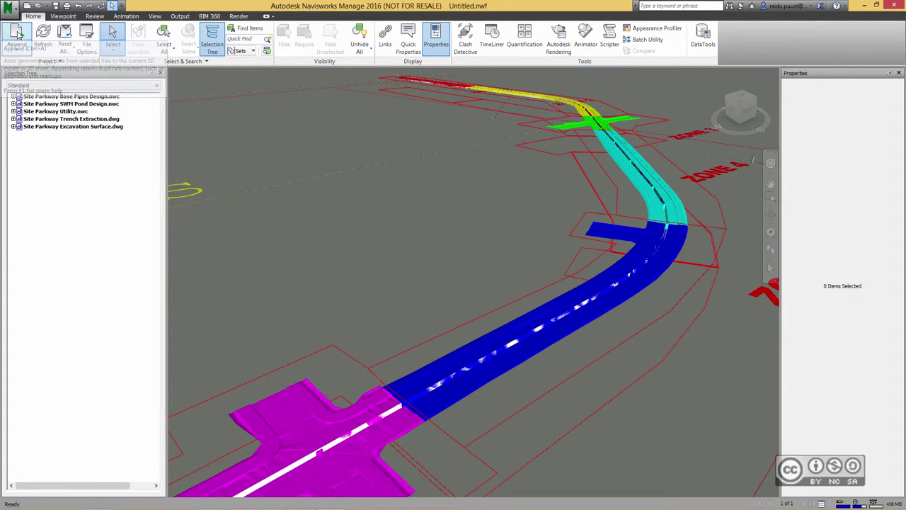
pyautogui.click(311, 143)
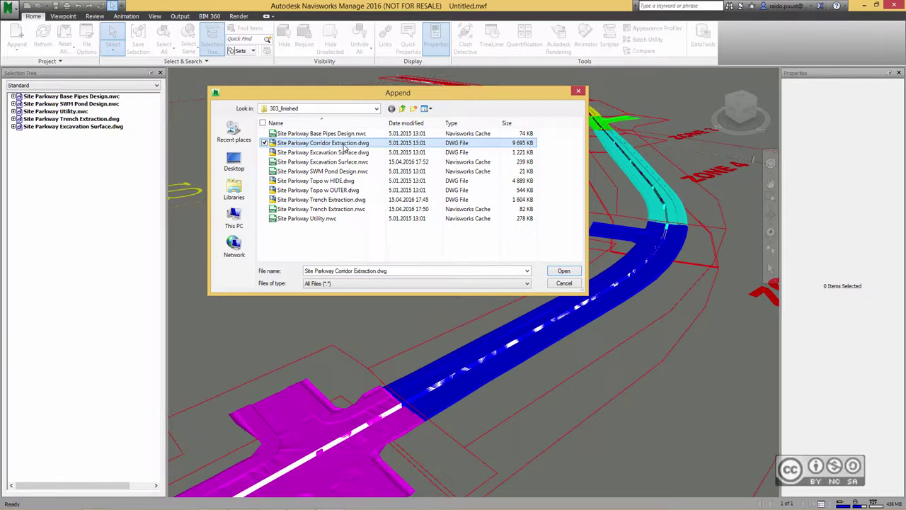
pyautogui.moveTo(322, 143)
pyautogui.click(562, 271)
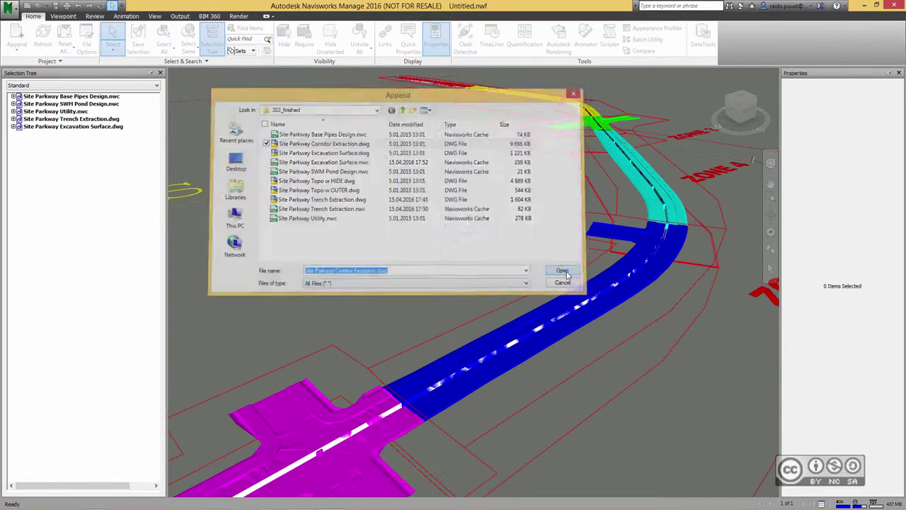
pyautogui.scroll(2, 545, 318)
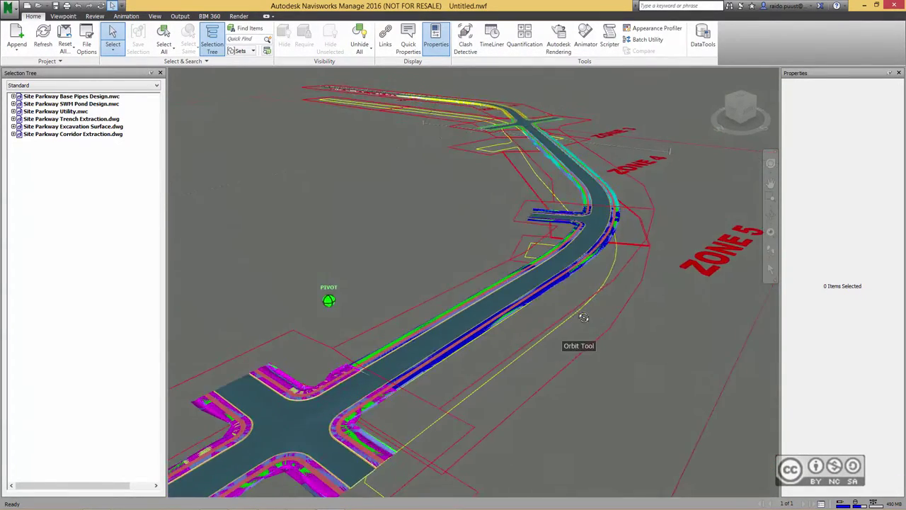
pyautogui.scroll(2, 522, 283)
pyautogui.scroll(2, 518, 281)
pyautogui.scroll(2, 518, 281)
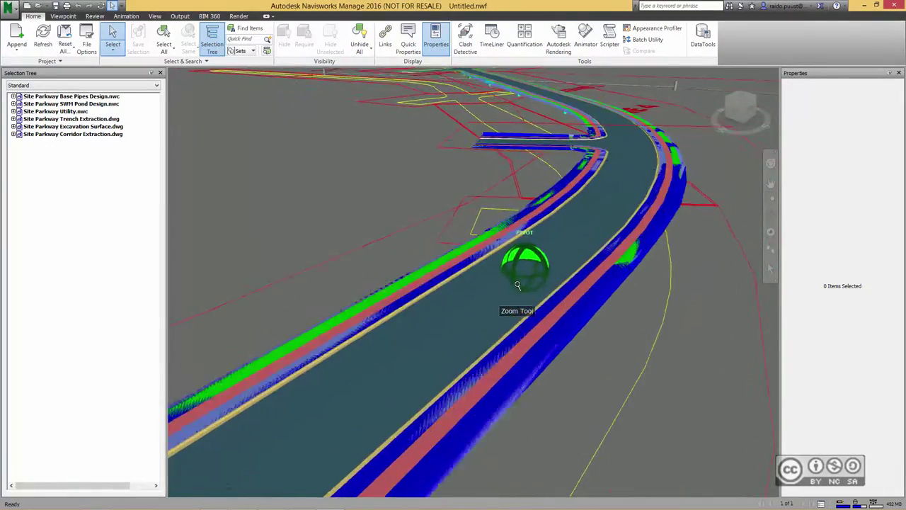
pyautogui.moveTo(521, 280)
pyautogui.keyDown('shift'); pyautogui.mouseDown(button='middle')
pyautogui.moveTo(489, 290)
pyautogui.moveTo(386, 226)
pyautogui.mouseUp(button='middle'); pyautogui.keyUp('shift')
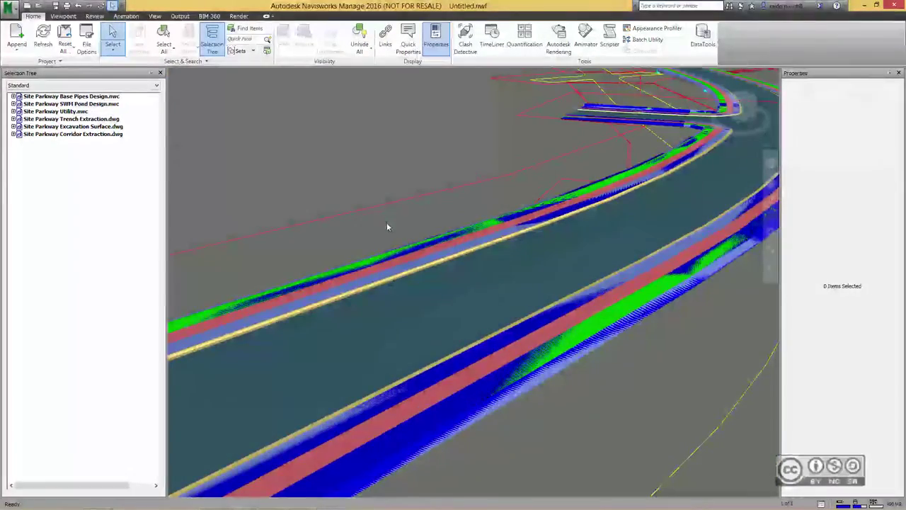
pyautogui.keyDown('shift'); pyautogui.moveTo(474, 269); pyautogui.dragTo(487, 257, button='middle'); pyautogui.keyUp('shift')
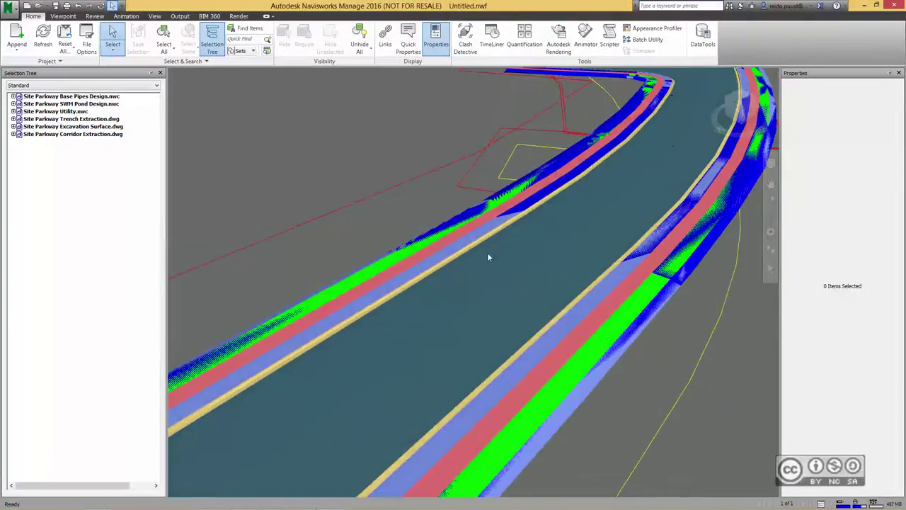
# - Hide the Corridor Extraction and Trench Extraction drawings, deselect, and reframe along the road
pyautogui.click(83, 134)
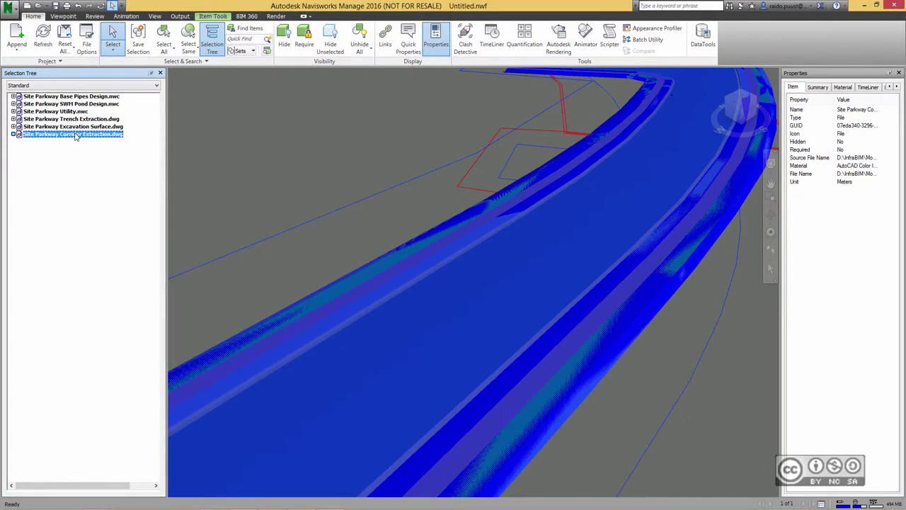
pyautogui.rightClick(76, 136)
pyautogui.click(96, 275)
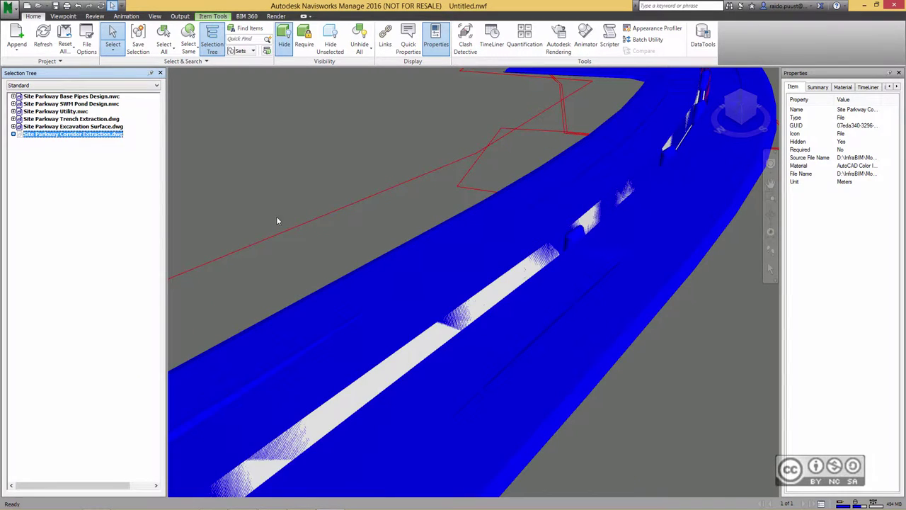
pyautogui.click(74, 119)
pyautogui.rightClick(83, 121)
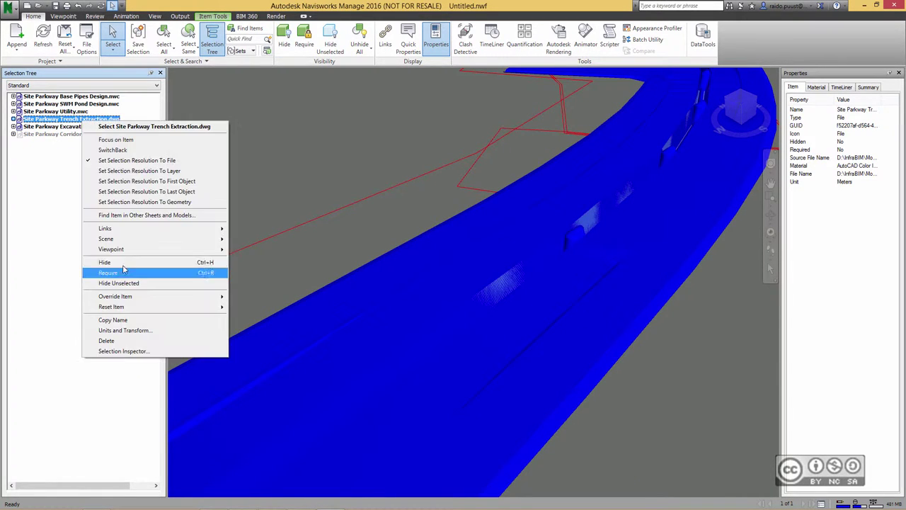
pyautogui.click(212, 267)
pyautogui.click(319, 150)
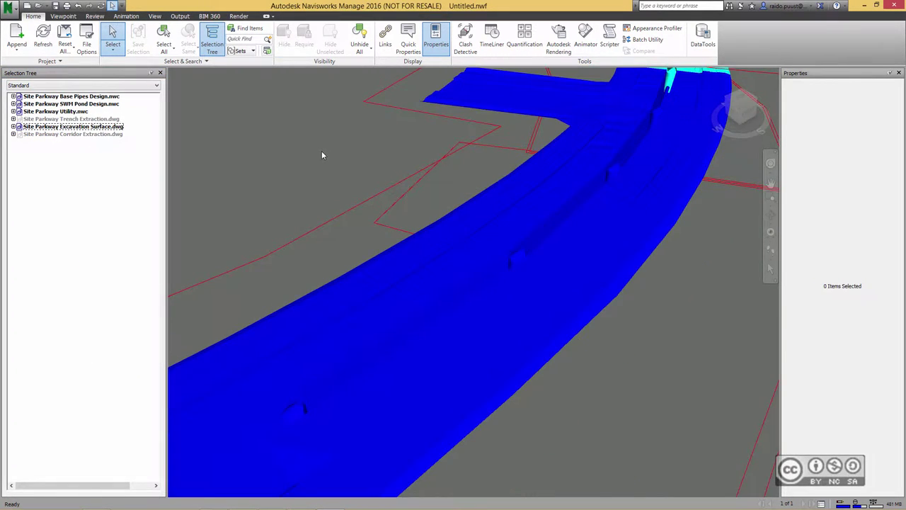
pyautogui.moveTo(326, 186)
pyautogui.mouseDown(button='middle')
pyautogui.moveTo(307, 170)
pyautogui.moveTo(381, 193)
pyautogui.moveTo(273, 161)
pyautogui.moveTo(314, 202)
pyautogui.moveTo(304, 207)
pyautogui.mouseUp(button='middle')
pyautogui.scroll(-2, 307, 170)
pyautogui.scroll(2, 304, 209)
pyautogui.scroll(-2, 304, 209)
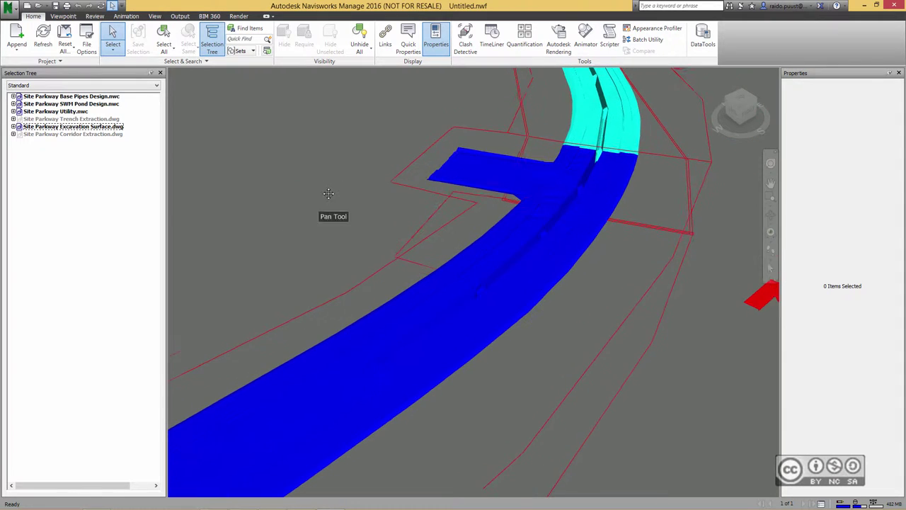
# - Append Site Parkway Topo w HIDE.dwg and orbit around the pipe route to inspect it
pyautogui.click(16, 39)
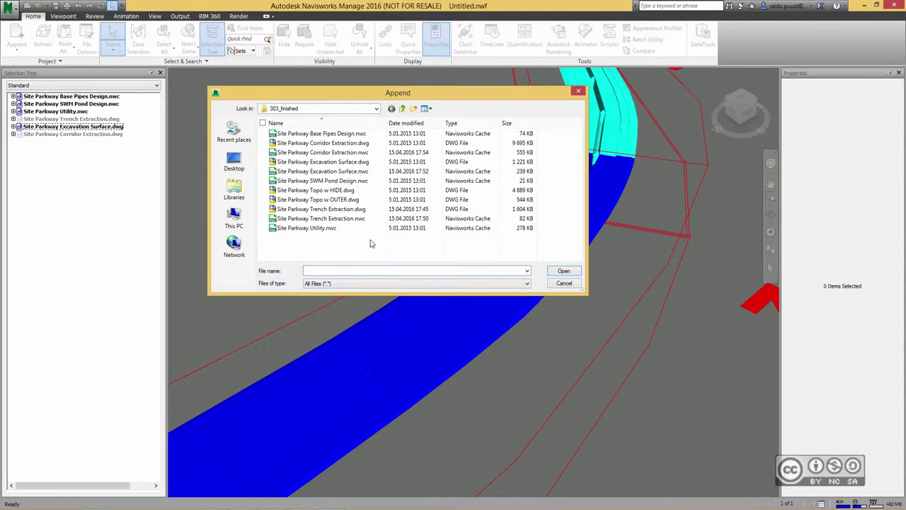
pyautogui.click(330, 191)
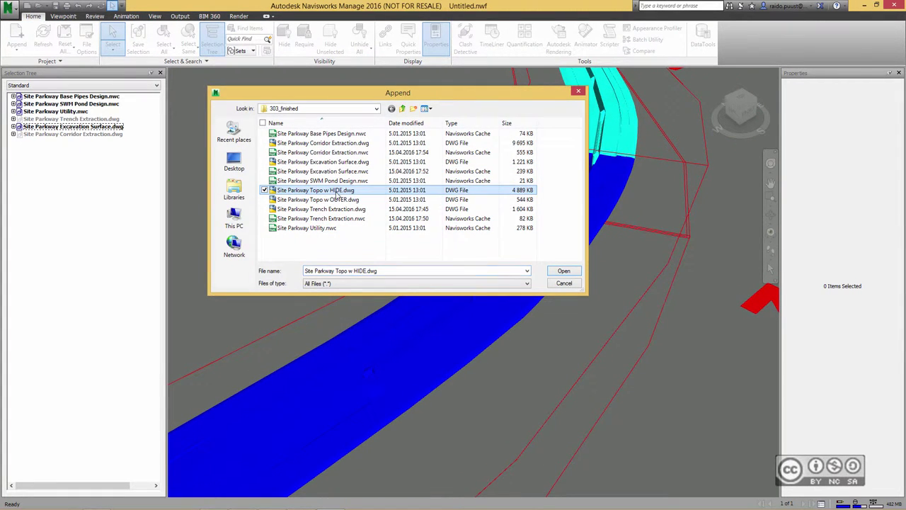
pyautogui.click(564, 271)
pyautogui.scroll(2, 307, 233)
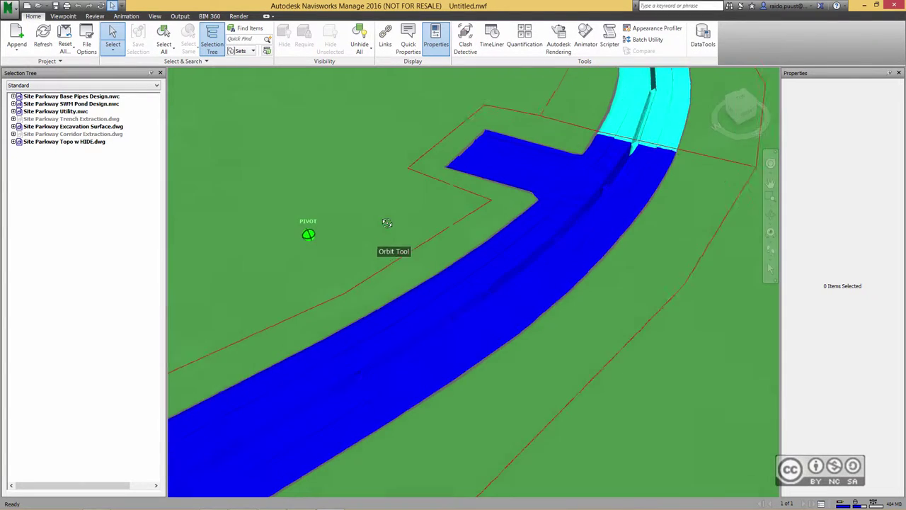
pyautogui.scroll(2, 378, 213)
pyautogui.scroll(-2, 378, 213)
pyautogui.scroll(-2, 378, 213)
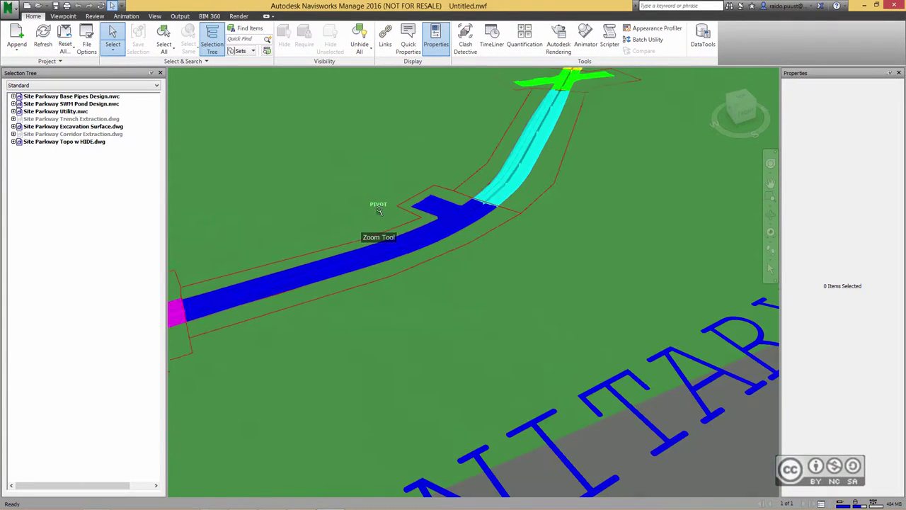
pyautogui.moveTo(379, 213)
pyautogui.keyDown('shift'); pyautogui.mouseDown(button='middle')
pyautogui.moveTo(390, 225)
pyautogui.moveTo(368, 239)
pyautogui.moveTo(415, 228)
pyautogui.moveTo(399, 225)
pyautogui.mouseUp(button='middle'); pyautogui.keyUp('shift')
pyautogui.scroll(-2, 397, 215)
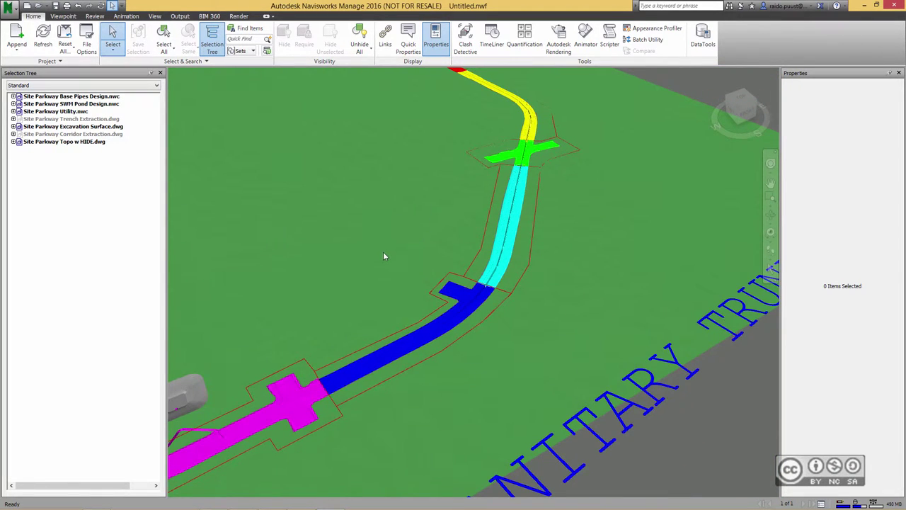
pyautogui.moveTo(383, 256)
pyautogui.keyDown('shift'); pyautogui.mouseDown(button='middle')
pyautogui.moveTo(418, 259)
pyautogui.moveTo(436, 276)
pyautogui.mouseUp(button='middle'); pyautogui.keyUp('shift')
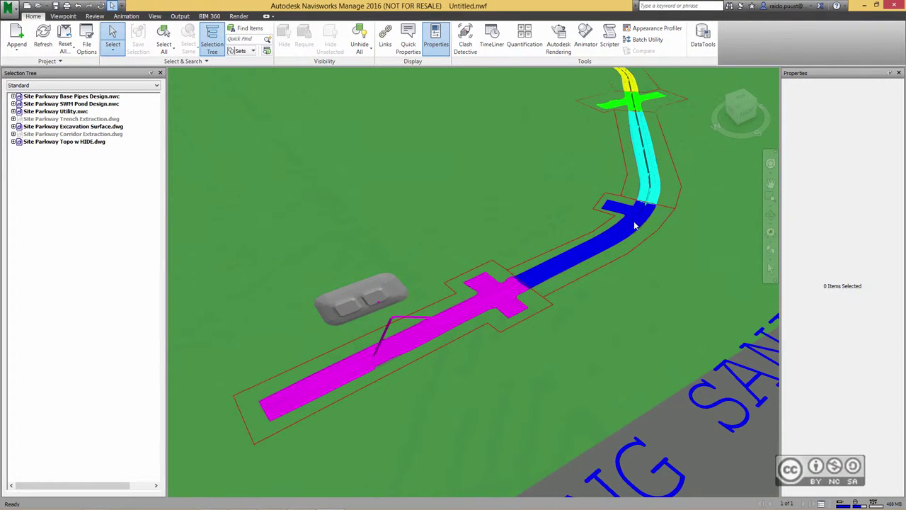
pyautogui.moveTo(635, 227)
pyautogui.keyDown('shift'); pyautogui.mouseDown(button='middle')
pyautogui.moveTo(278, 166)
pyautogui.moveTo(428, 239)
pyautogui.moveTo(416, 227)
pyautogui.mouseUp(button='middle'); pyautogui.keyUp('shift')
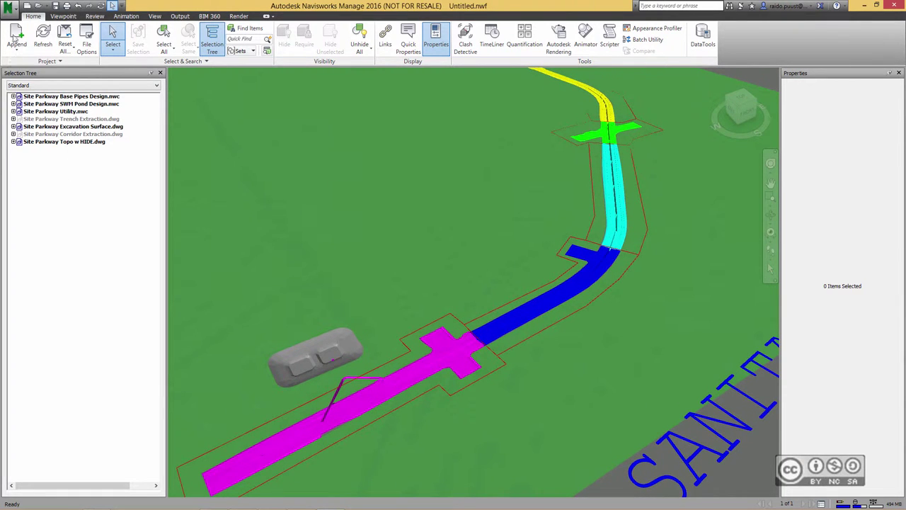
# - Append Site Parkway Topo w OUTER.dwg and orbit so the road runs toward the intersection
pyautogui.click(14, 37)
pyautogui.click(338, 209)
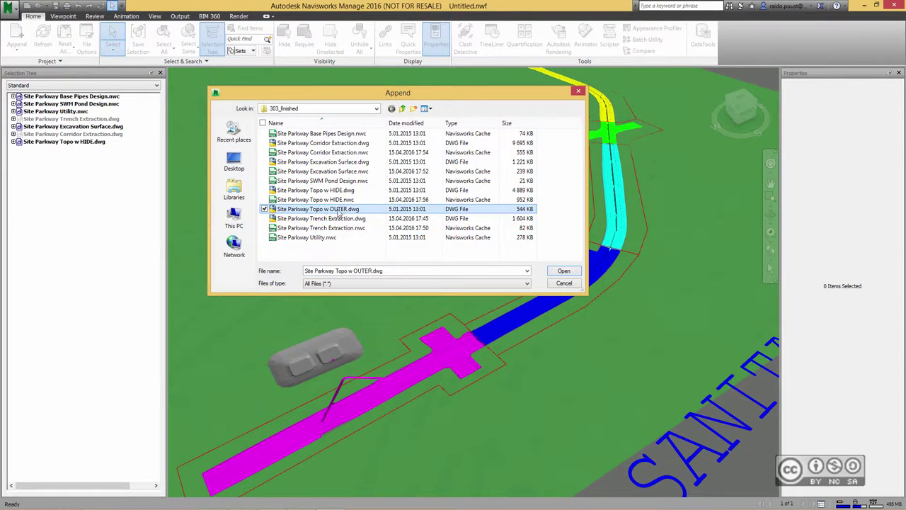
pyautogui.click(563, 271)
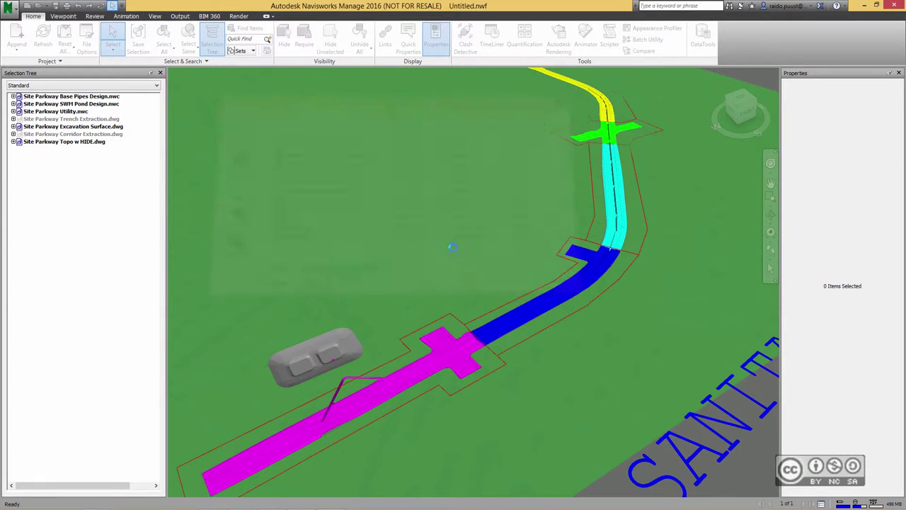
pyautogui.scroll(2, 609, 279)
pyautogui.scroll(2, 570, 286)
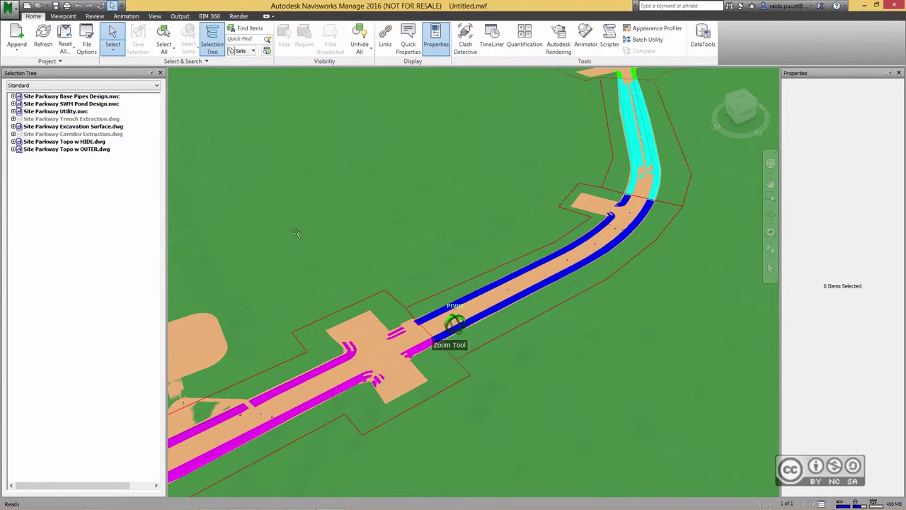
pyautogui.scroll(1, 561, 257)
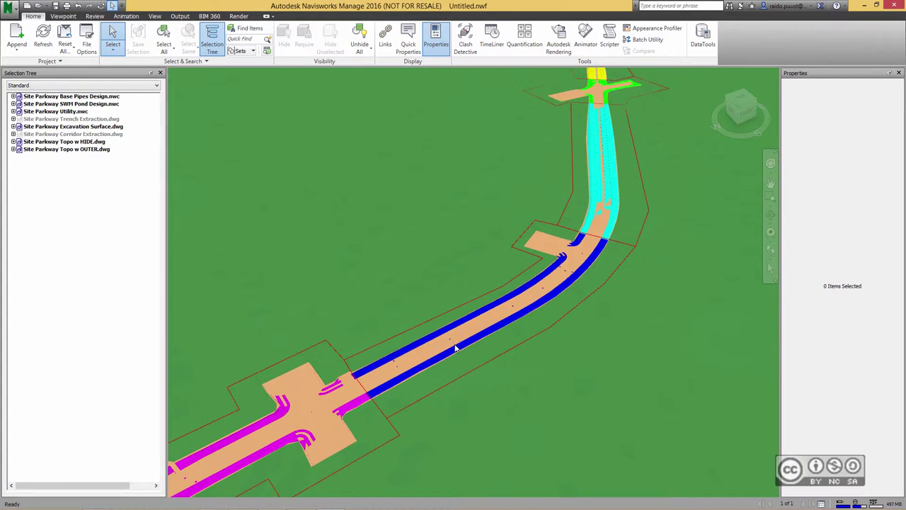
pyautogui.keyDown('shift'); pyautogui.moveTo(603, 223); pyautogui.dragTo(573, 237, button='middle'); pyautogui.keyUp('shift')
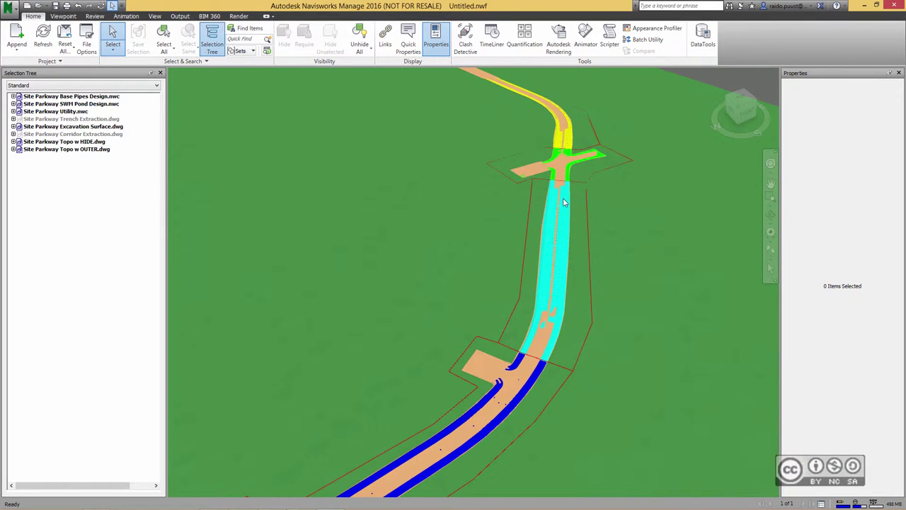
pyautogui.keyDown('shift'); pyautogui.moveTo(524, 223); pyautogui.dragTo(508, 211, button='middle'); pyautogui.keyUp('shift')
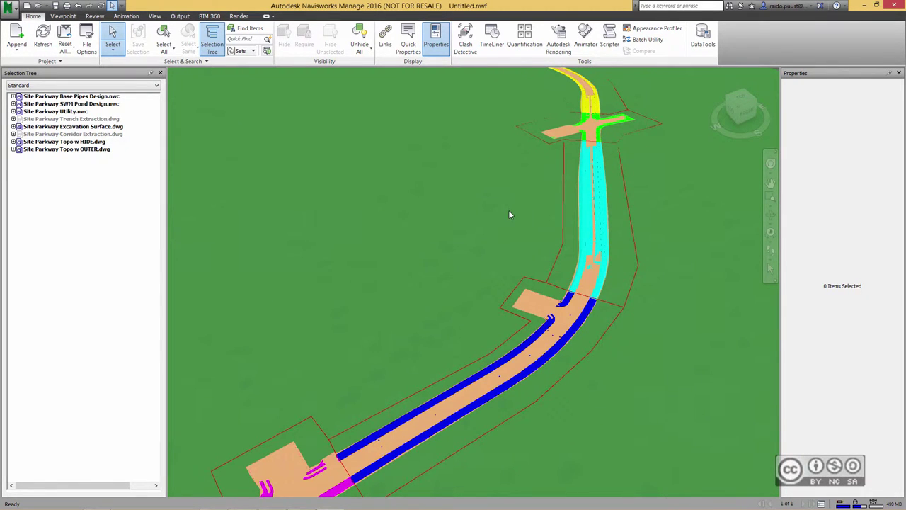
# - Hide the Topo w HIDE.dwg and Topo w OUTER.dwg drawings
pyautogui.rightClick(82, 142)
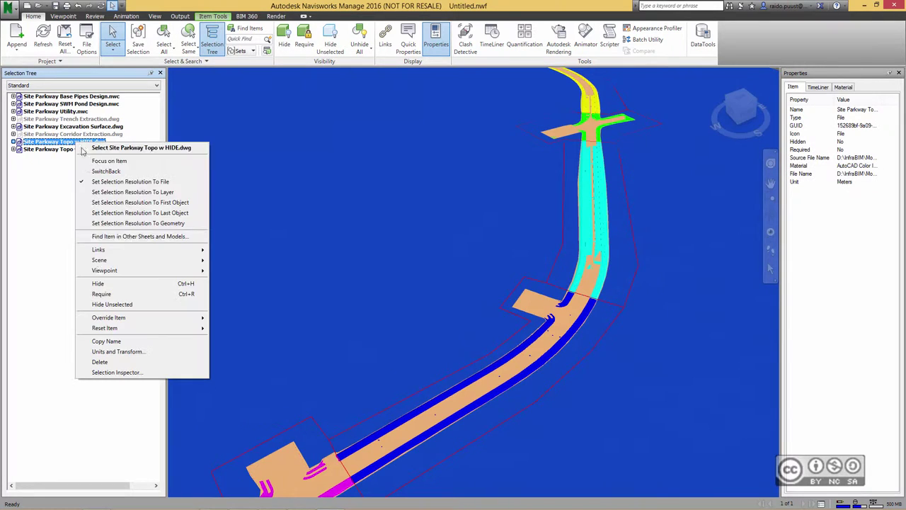
pyautogui.click(99, 283)
pyautogui.click(82, 150)
pyautogui.rightClick(82, 150)
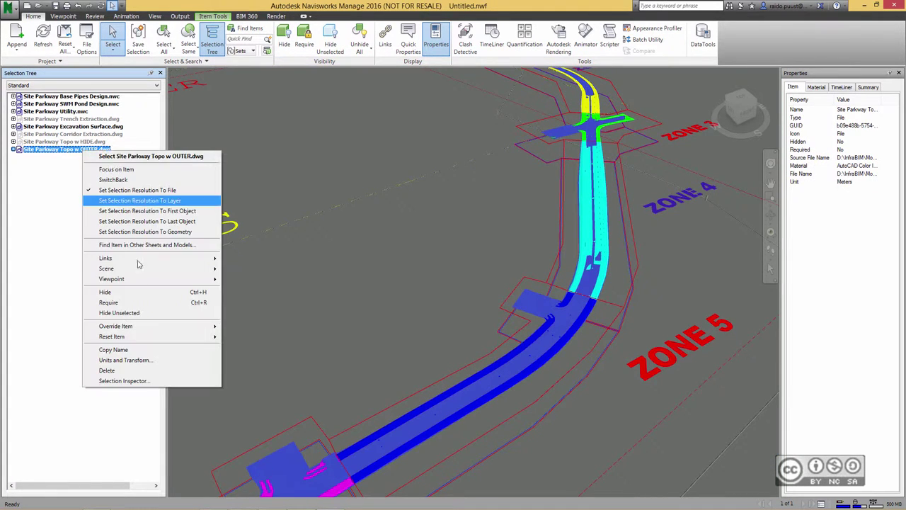
pyautogui.click(133, 297)
# - Orbit and zoom down to a near-horizon, ground-level view of the pipes
pyautogui.moveTo(355, 257)
pyautogui.keyDown('shift'); pyautogui.mouseDown(button='middle')
pyautogui.moveTo(562, 337)
pyautogui.moveTo(505, 344)
pyautogui.mouseUp(button='middle'); pyautogui.keyUp('shift')
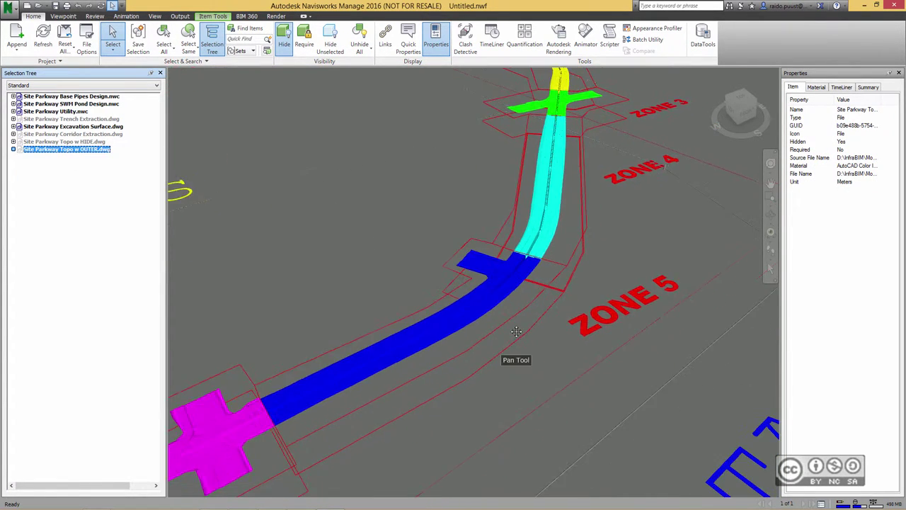
pyautogui.keyDown('shift'); pyautogui.moveTo(513, 310); pyautogui.dragTo(503, 214, button='middle'); pyautogui.keyUp('shift')
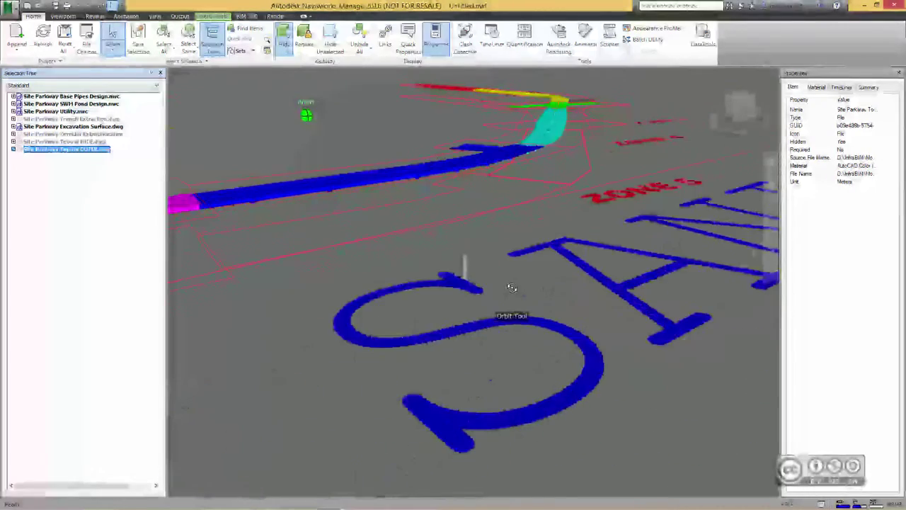
pyautogui.scroll(2, 503, 212)
pyautogui.scroll(2, 503, 212)
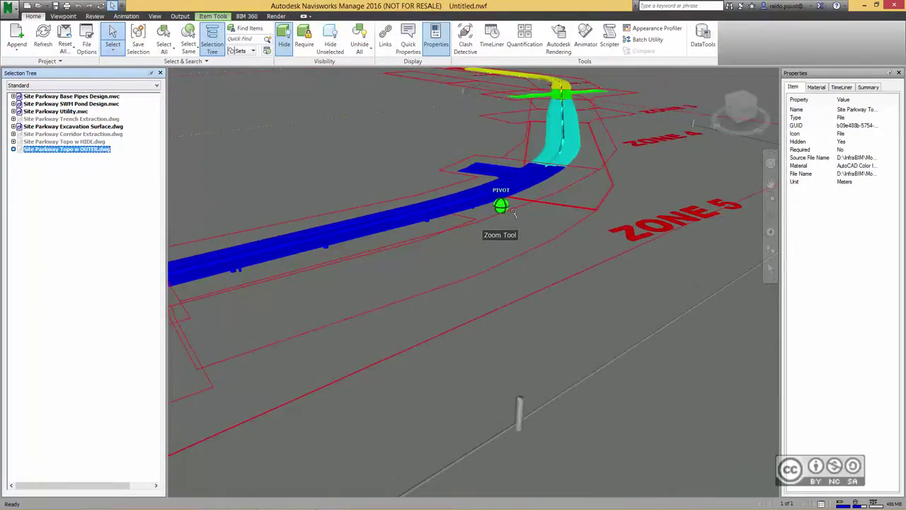
pyautogui.scroll(2, 504, 216)
pyautogui.scroll(2, 509, 225)
pyautogui.moveTo(512, 228)
pyautogui.keyDown('shift'); pyautogui.mouseDown(button='middle')
pyautogui.moveTo(508, 219)
pyautogui.moveTo(540, 222)
pyautogui.moveTo(429, 295)
pyautogui.moveTo(453, 276)
pyautogui.mouseUp(button='middle'); pyautogui.keyUp('shift')
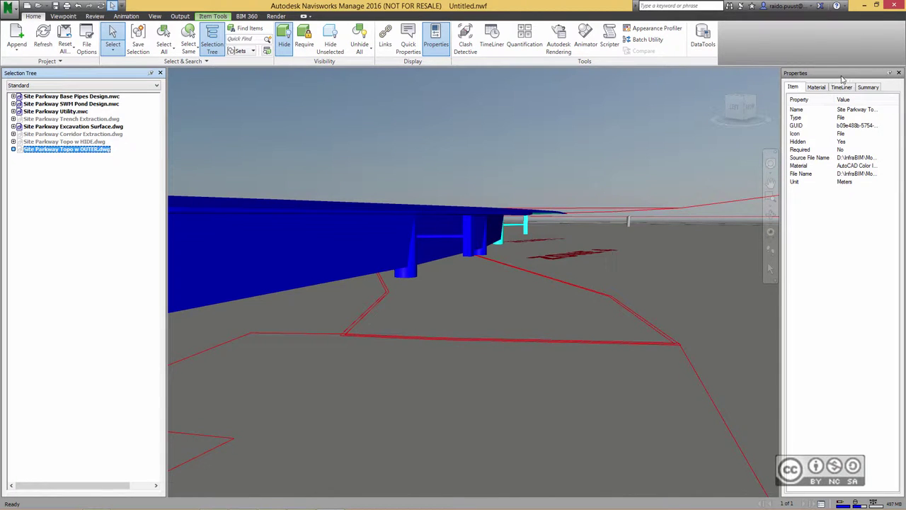
pyautogui.moveTo(494, 274)
pyautogui.keyDown('shift'); pyautogui.mouseDown(button='middle')
pyautogui.moveTo(481, 301)
pyautogui.moveTo(467, 301)
pyautogui.moveTo(406, 270)
pyautogui.mouseUp(button='middle'); pyautogui.keyUp('shift')
# - Set the selection resolution to Geometry on the Base Pipes Design model
pyautogui.click(407, 274)
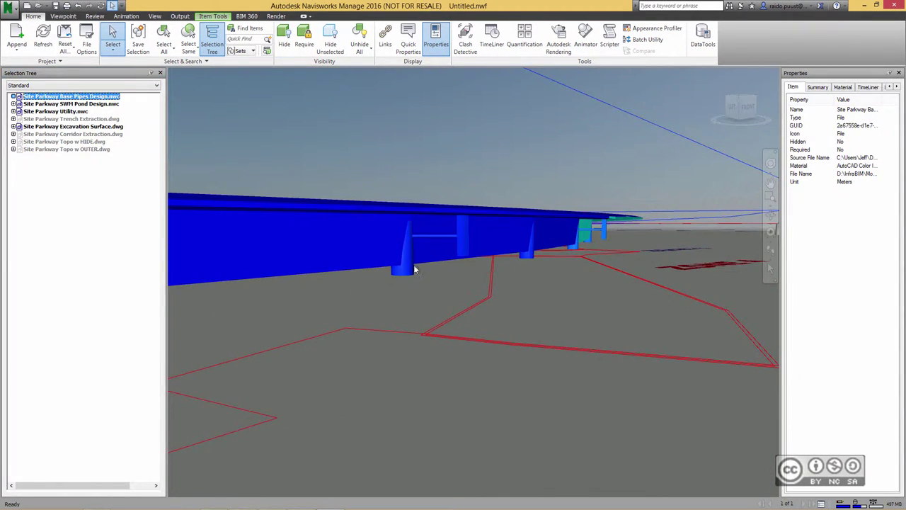
pyautogui.rightClick(407, 273)
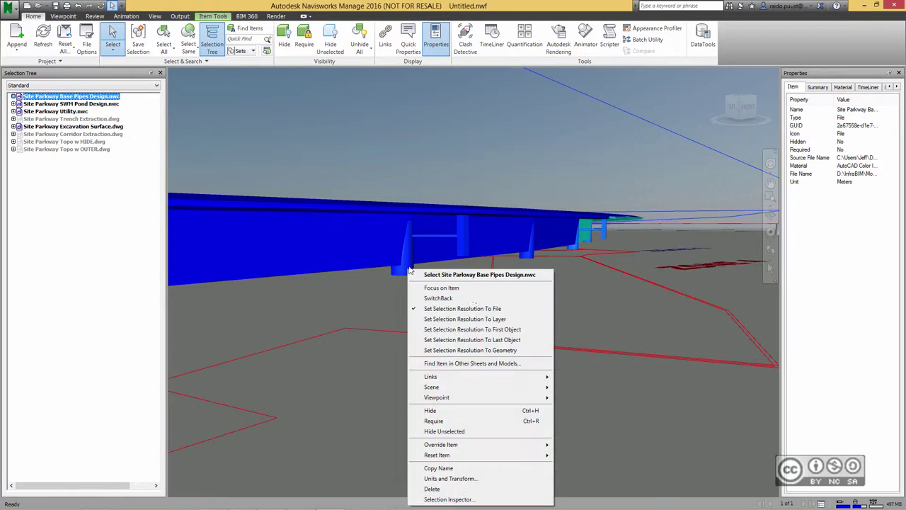
pyautogui.click(493, 356)
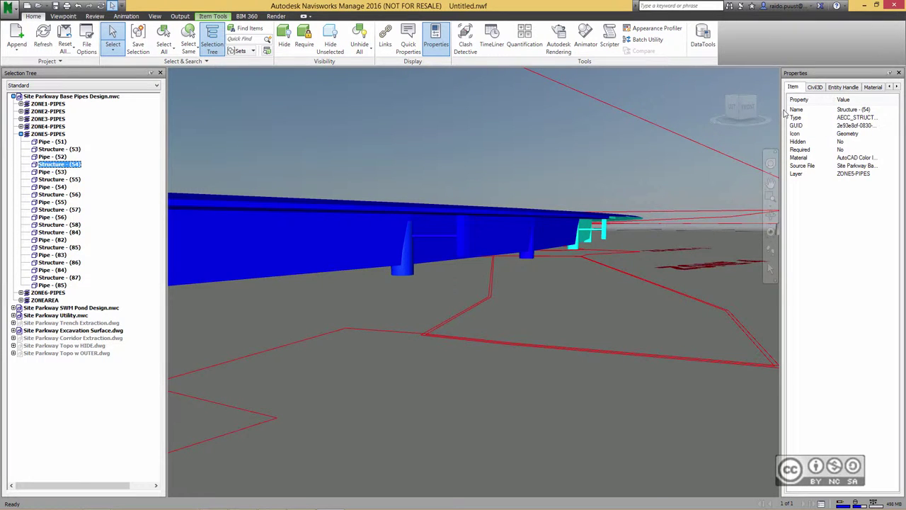
# - Show the Civil3D properties of Structure - (54), then pan and orbit along the pipes
pyautogui.click(814, 87)
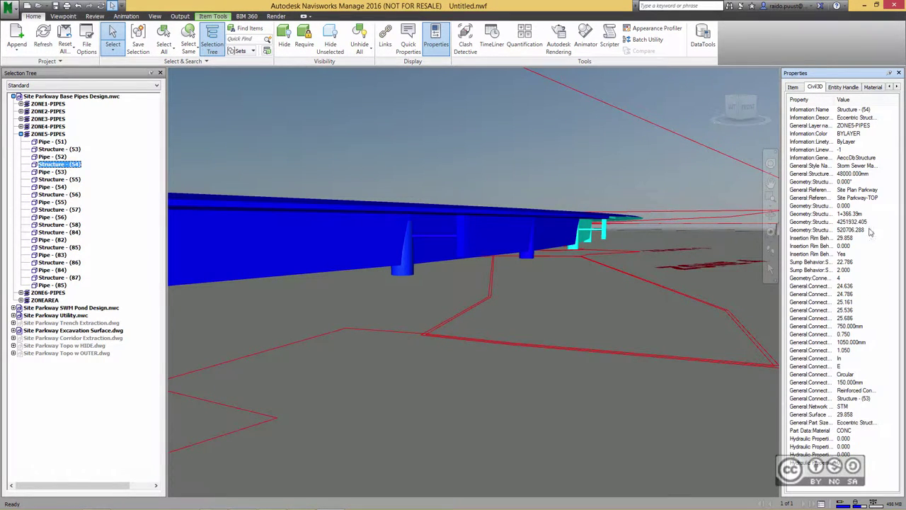
pyautogui.moveTo(437, 308); pyautogui.dragTo(438, 300, button='middle')
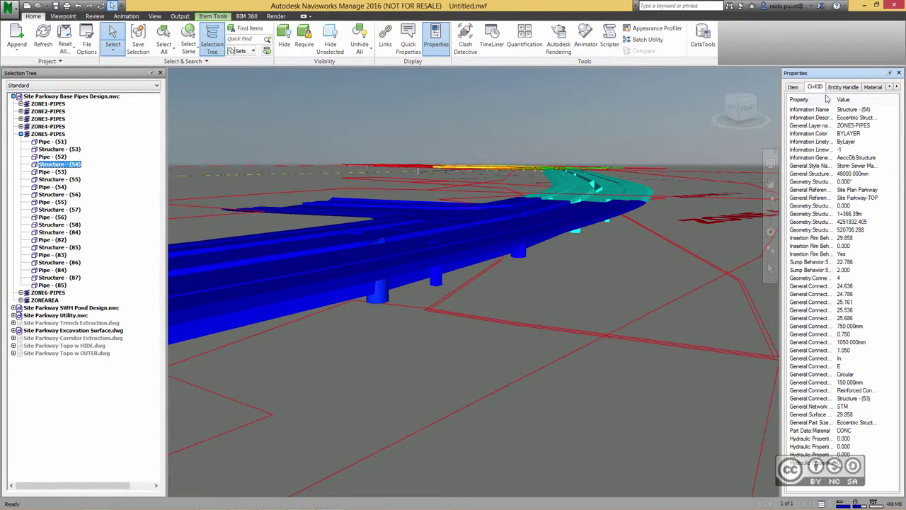
pyautogui.moveTo(482, 279)
pyautogui.mouseDown(button='middle')
pyautogui.moveTo(414, 333)
pyautogui.moveTo(467, 305)
pyautogui.moveTo(333, 340)
pyautogui.moveTo(479, 328)
pyautogui.mouseUp(button='middle')
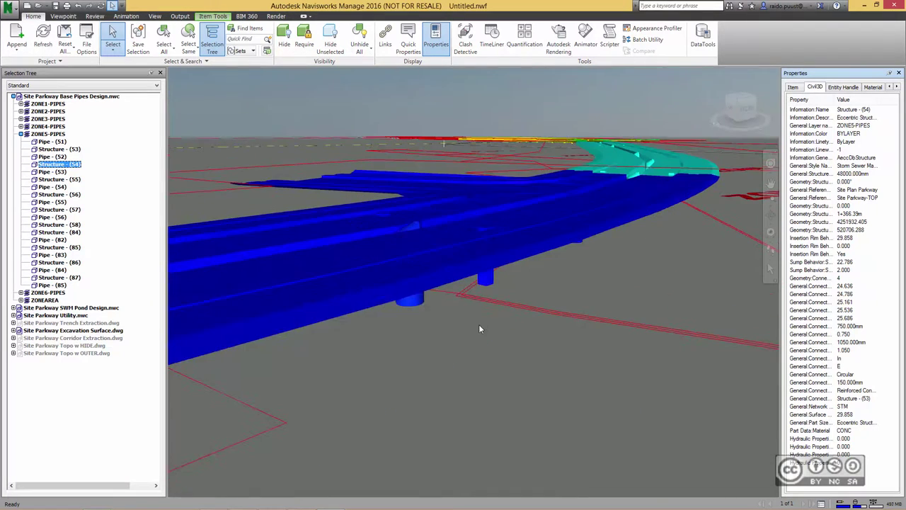
# - Set the selection resolution back to First Object and clear the selection
pyautogui.rightClick(552, 238)
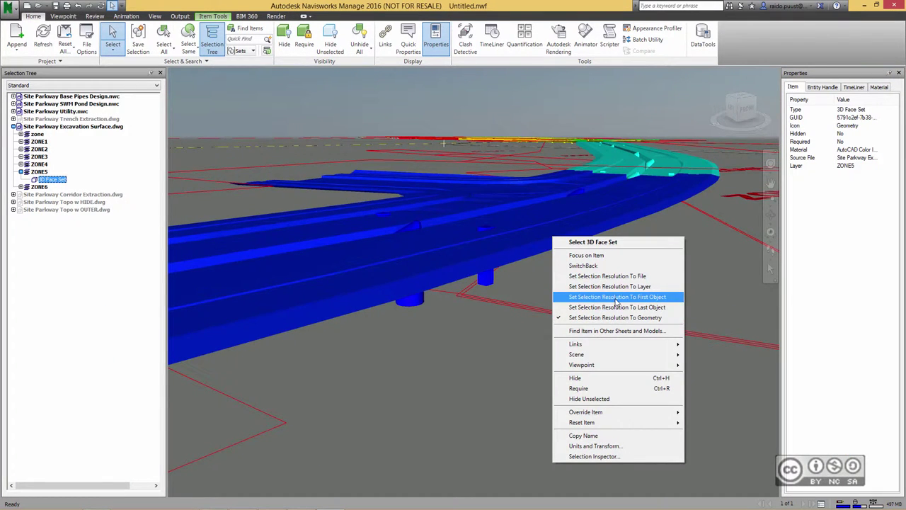
pyautogui.click(616, 296)
pyautogui.rightClick(522, 277)
pyautogui.click(440, 301)
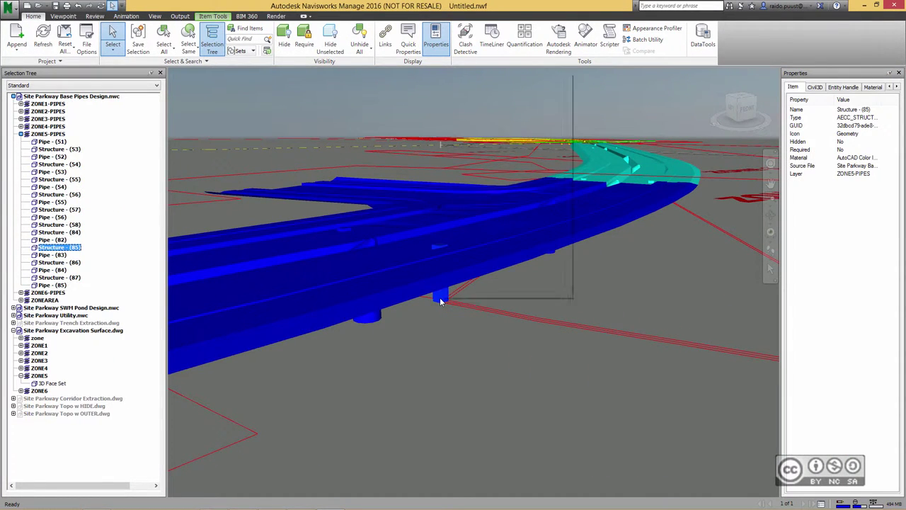
pyautogui.rightClick(440, 301)
pyautogui.click(467, 102)
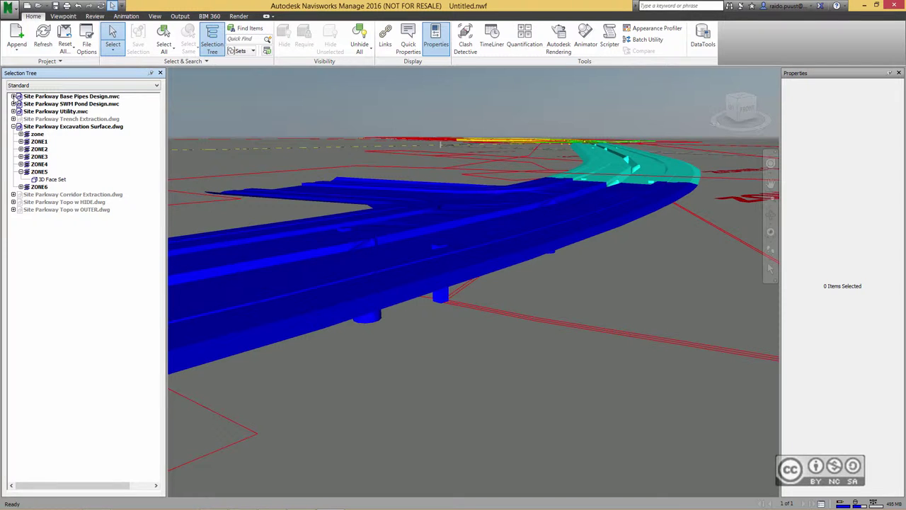
# - Focus the view on Structure - (33) in ZONE1-PIPES, then deselect it
pyautogui.click(13, 96)
pyautogui.click(21, 104)
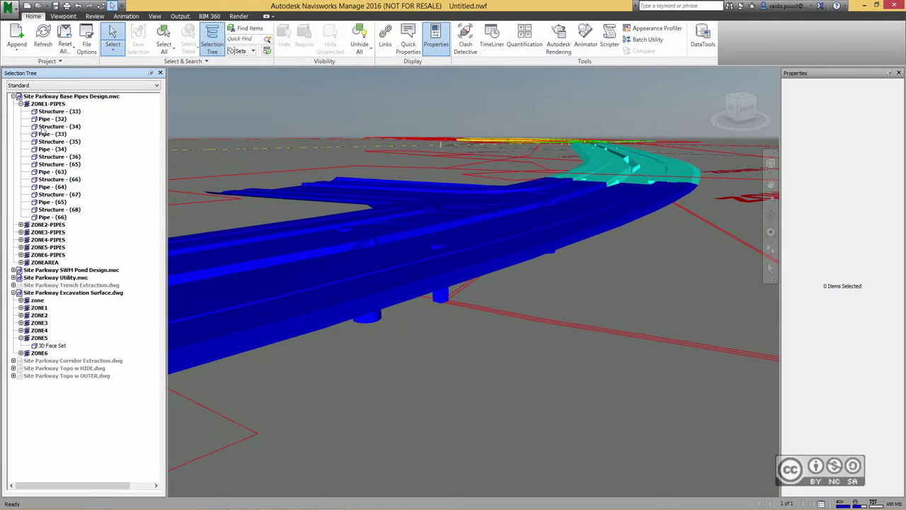
pyautogui.click(46, 111)
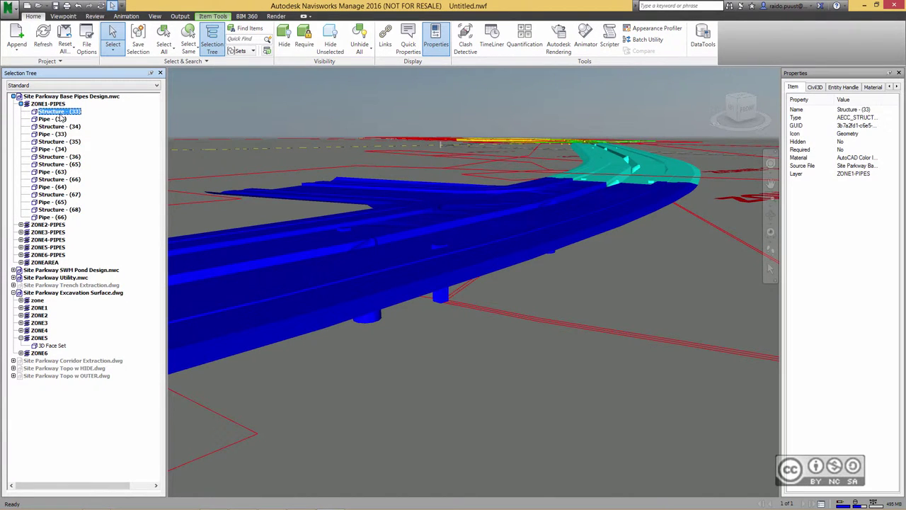
pyautogui.rightClick(59, 112)
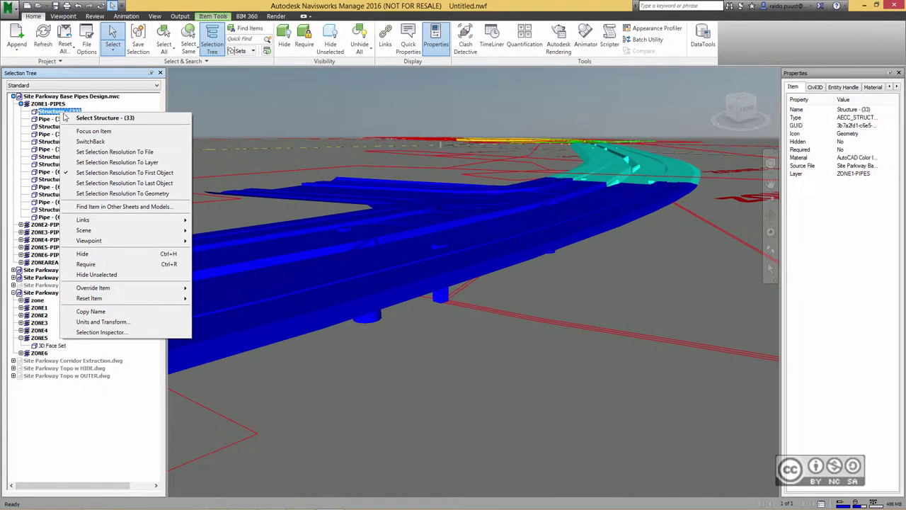
pyautogui.click(85, 132)
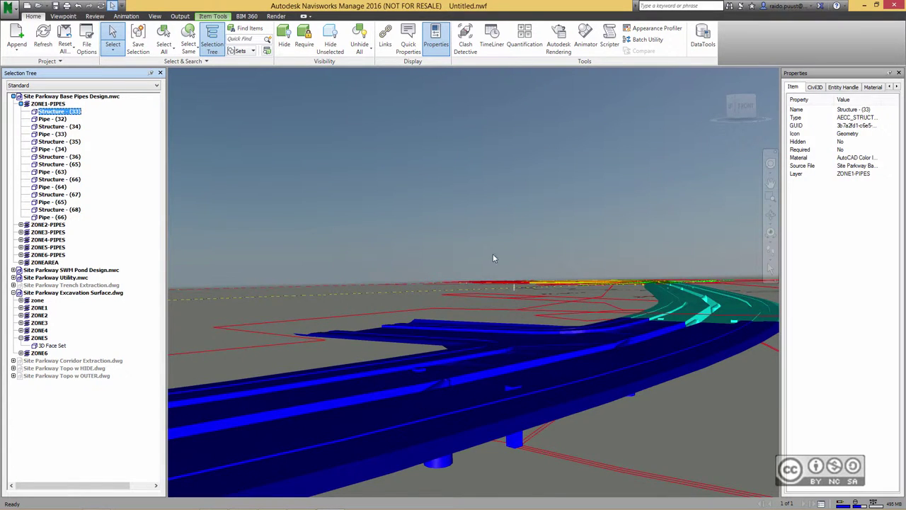
pyautogui.click(444, 238)
# - Zoom out to a wide pipe view and collapse the ZONE1-PIPES and Excavation Surface tree nodes
pyautogui.scroll(-1, 449, 241)
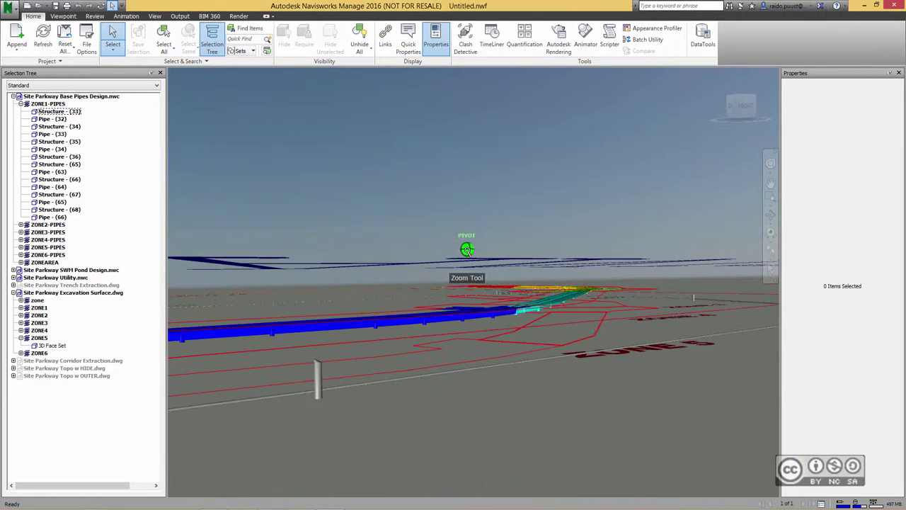
pyautogui.scroll(-2, 449, 242)
pyautogui.scroll(-1, 443, 293)
pyautogui.scroll(-1, 446, 295)
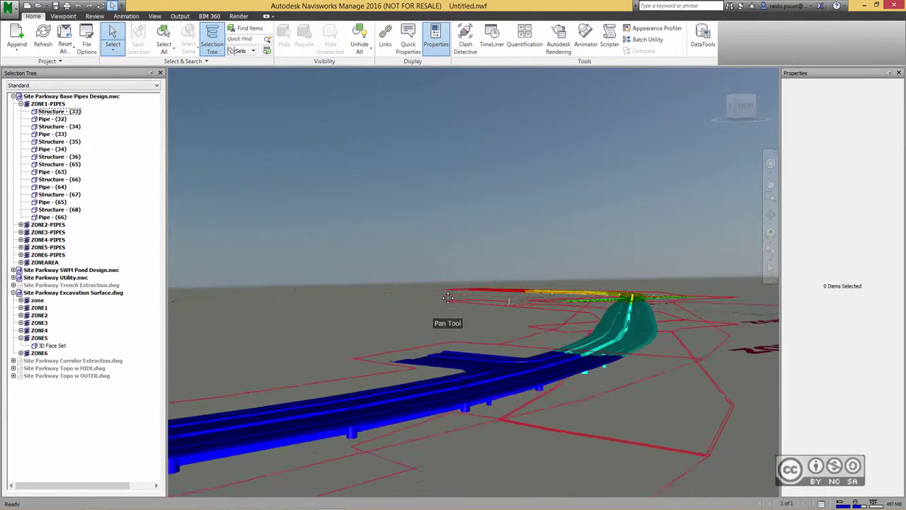
pyautogui.scroll(1, 467, 318)
pyautogui.scroll(-1, 471, 333)
pyautogui.scroll(-1, 463, 343)
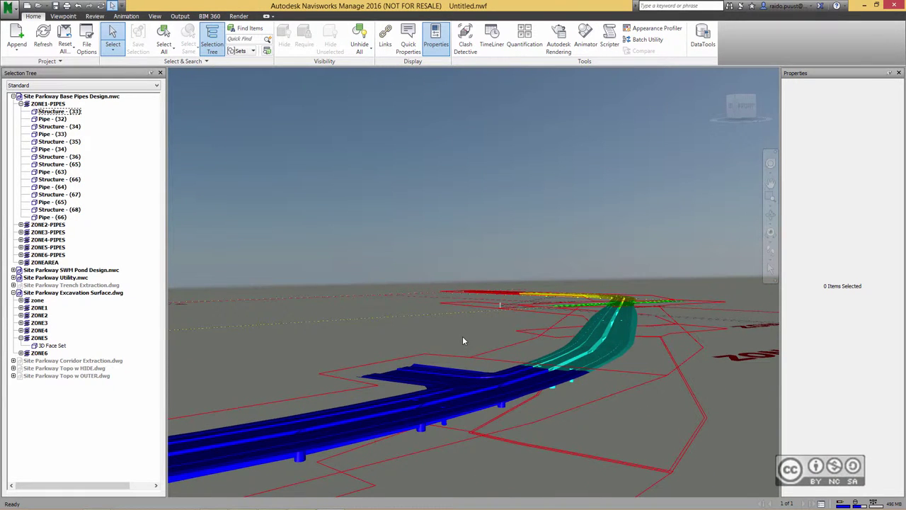
pyautogui.click(20, 103)
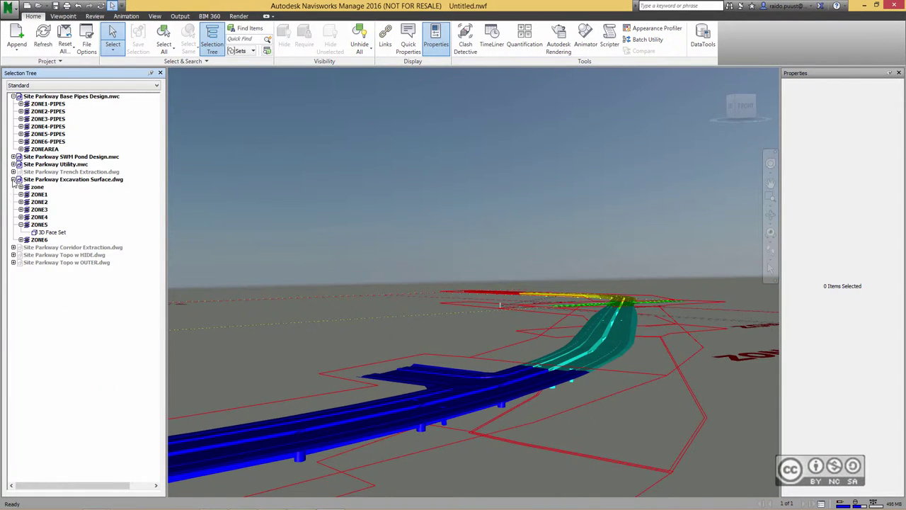
pyautogui.click(12, 179)
pyautogui.scroll(-1, 429, 295)
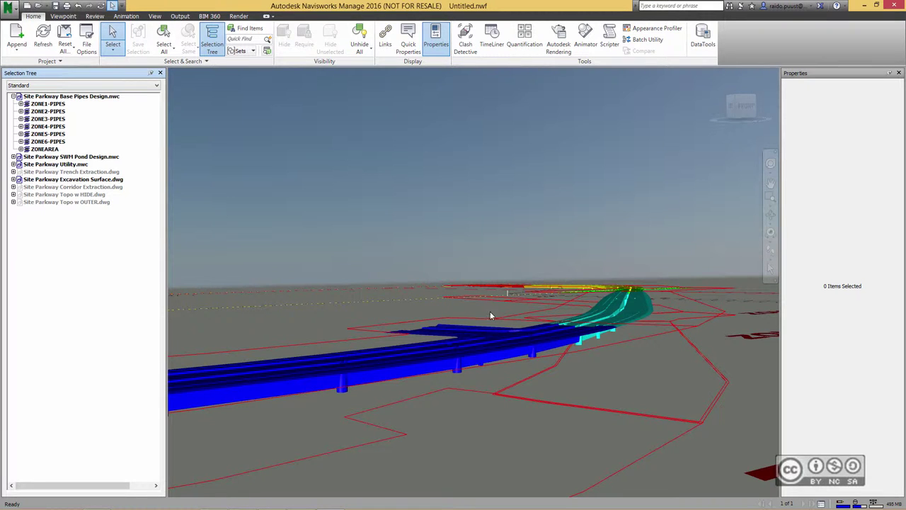
# - On the Viewpoint tab, pan, zoom and orbit to an oblique view of the magenta ZONE 6 surface and pond
pyautogui.click(63, 16)
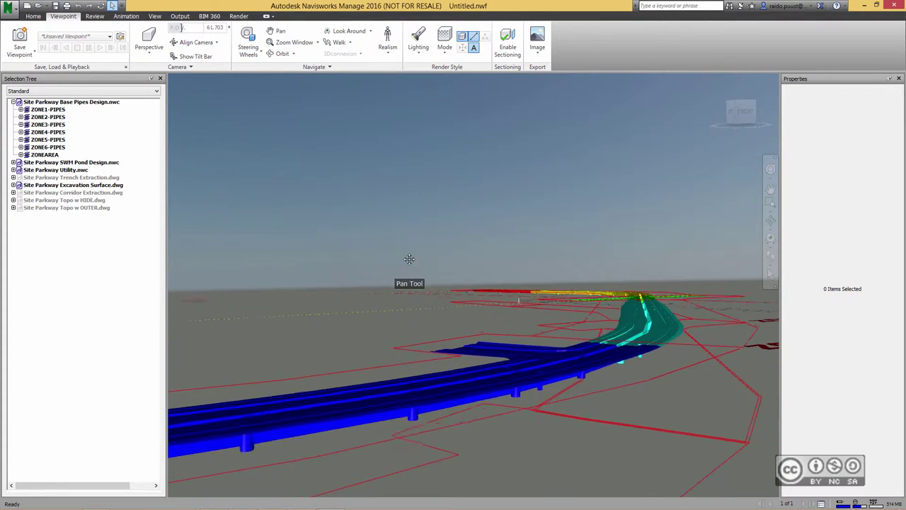
pyautogui.moveTo(405, 259)
pyautogui.mouseDown(button='middle')
pyautogui.moveTo(401, 271)
pyautogui.moveTo(441, 314)
pyautogui.mouseUp(button='middle')
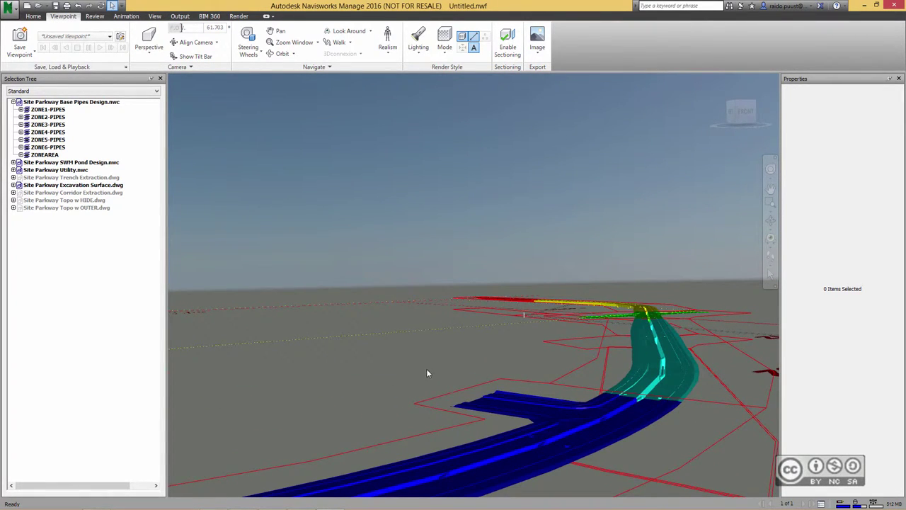
pyautogui.moveTo(428, 368); pyautogui.dragTo(448, 343, button='middle')
pyautogui.scroll(3, 463, 347)
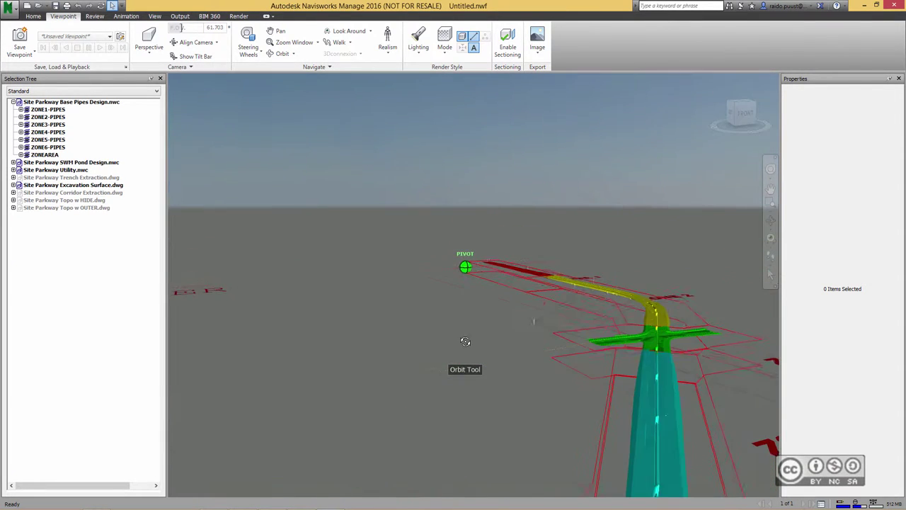
pyautogui.moveTo(498, 368)
pyautogui.mouseDown(button='middle')
pyautogui.moveTo(496, 304)
pyautogui.moveTo(497, 338)
pyautogui.moveTo(509, 350)
pyautogui.moveTo(462, 289)
pyautogui.mouseUp(button='middle')
pyautogui.scroll(-2, 497, 339)
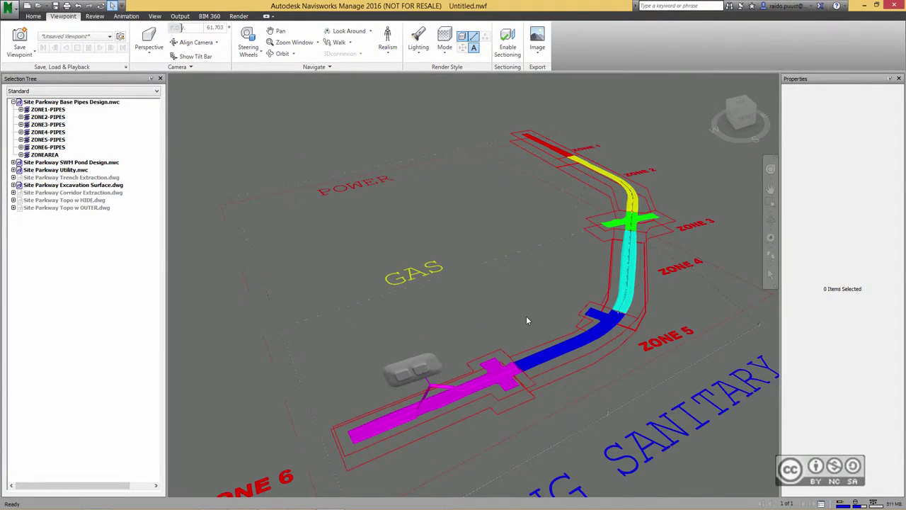
pyautogui.moveTo(526, 317)
pyautogui.mouseDown(button='middle')
pyautogui.moveTo(530, 312)
pyautogui.moveTo(465, 344)
pyautogui.mouseUp(button='middle')
pyautogui.scroll(3, 471, 348)
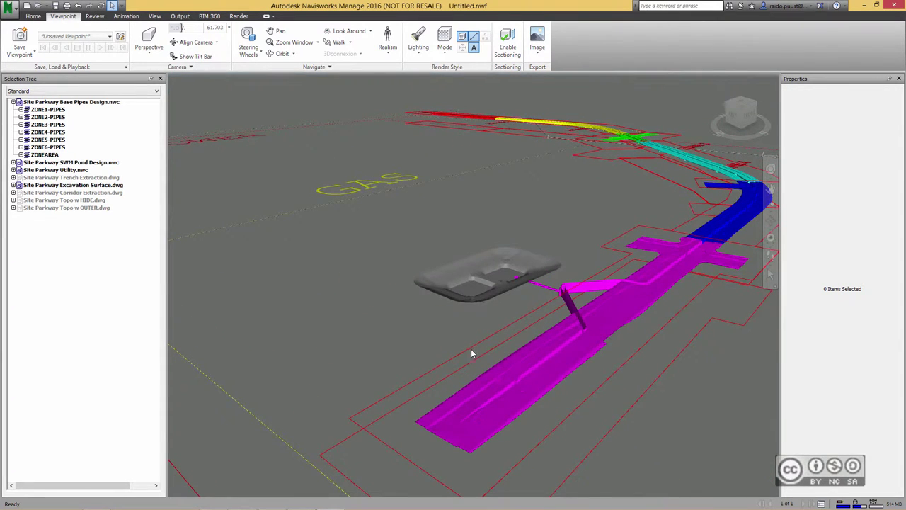
# - Hide the Site Parkway Excavation Surface.dwg drawing
pyautogui.rightClick(74, 185)
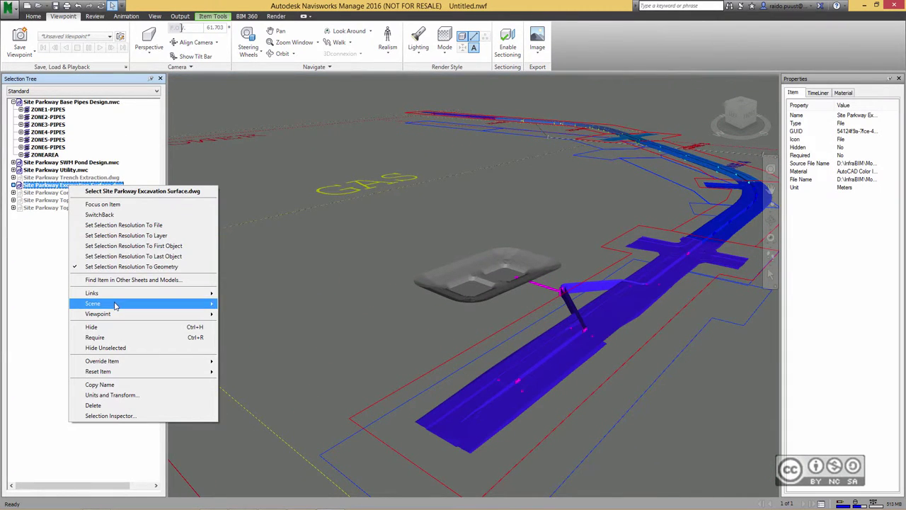
pyautogui.click(107, 329)
pyautogui.moveTo(425, 315); pyautogui.dragTo(388, 347, button='middle')
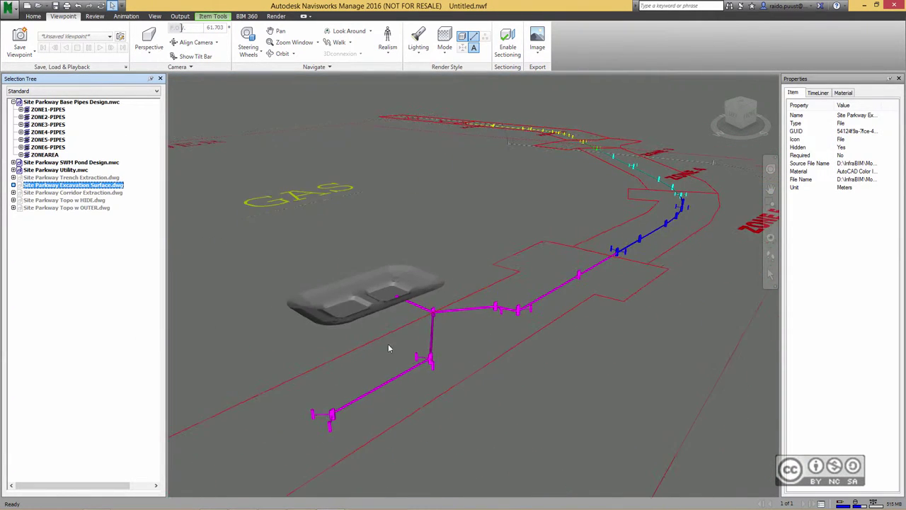
# - Unhide Site Parkway Trench Extraction.dwg with Ctrl+H to show the blue trenches
pyautogui.click(71, 178)
pyautogui.hotkey('ctrl', 'h')
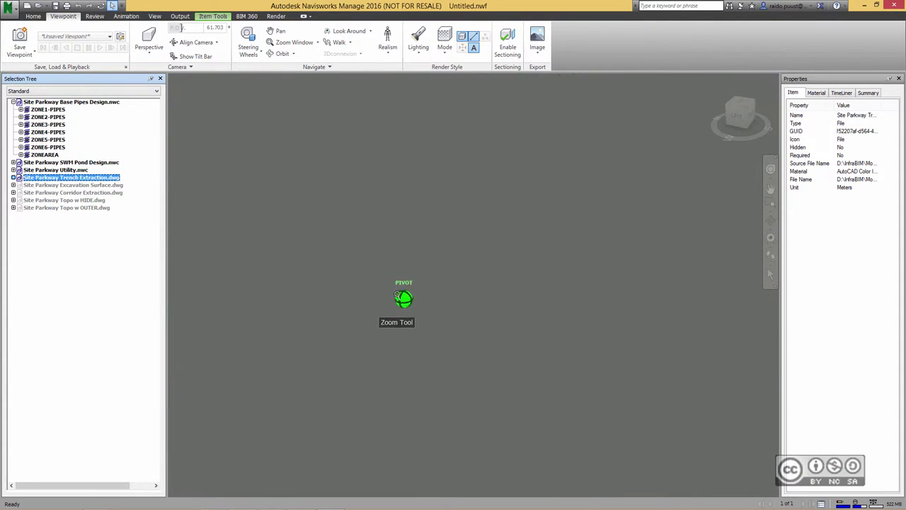
pyautogui.moveTo(404, 314)
pyautogui.mouseDown(button='middle')
pyautogui.moveTo(414, 309)
pyautogui.moveTo(438, 332)
pyautogui.mouseUp(button='middle')
pyautogui.scroll(2, 337, 200)
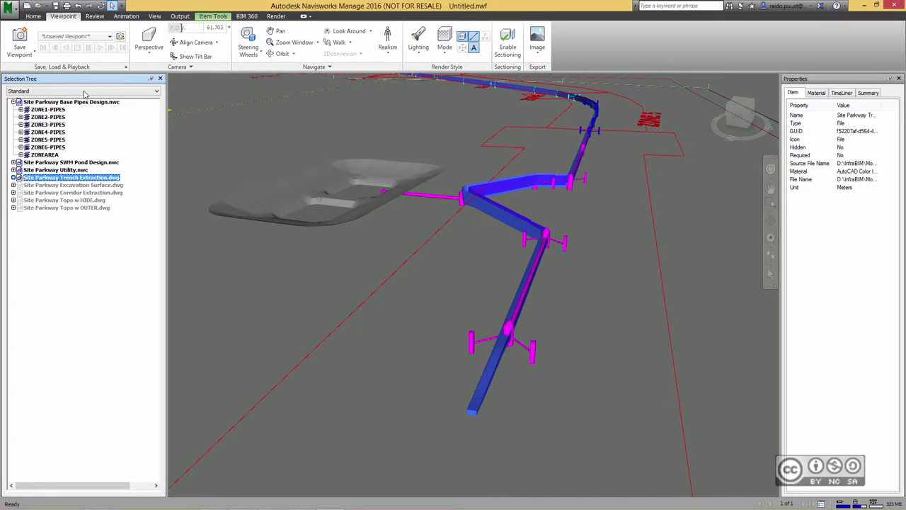
# - Create a new folder named 'Path' in Saved Viewpoints
pyautogui.click(126, 68)
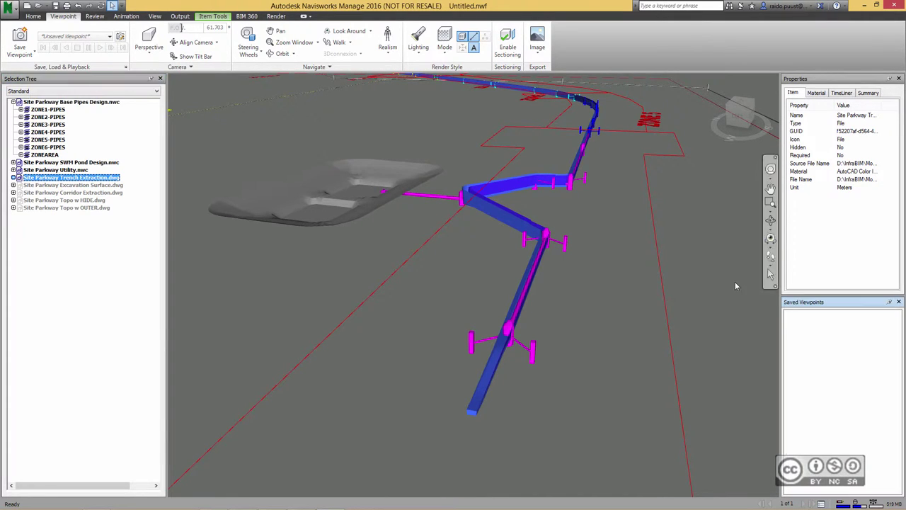
pyautogui.rightClick(818, 91)
pyautogui.click(739, 120)
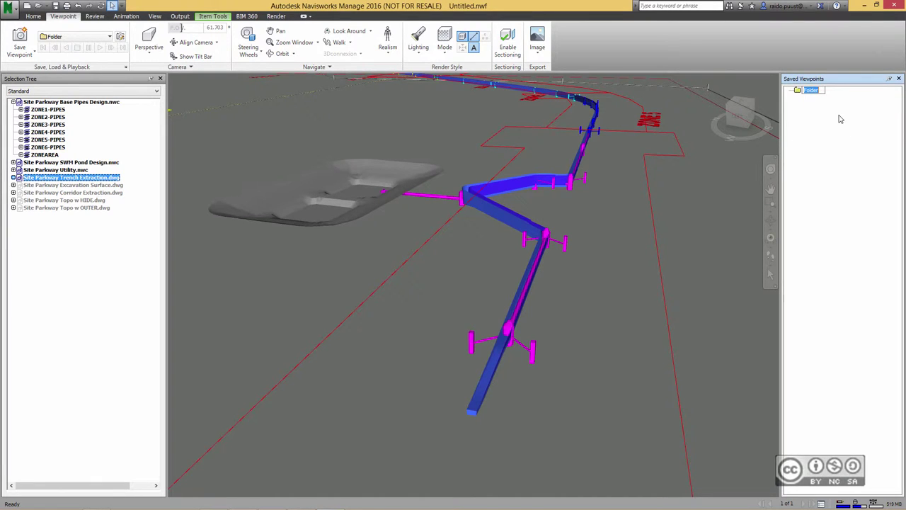
pyautogui.write('Path')
pyautogui.press('Return')
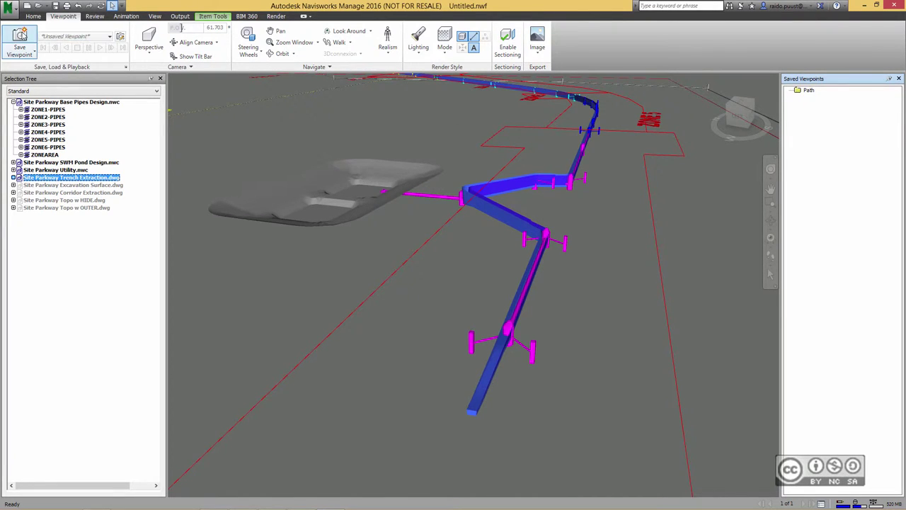
# - Save viewpoints 'Pipe Start' and, zoomed in, 'Pipe - Zone5'
pyautogui.click(20, 34)
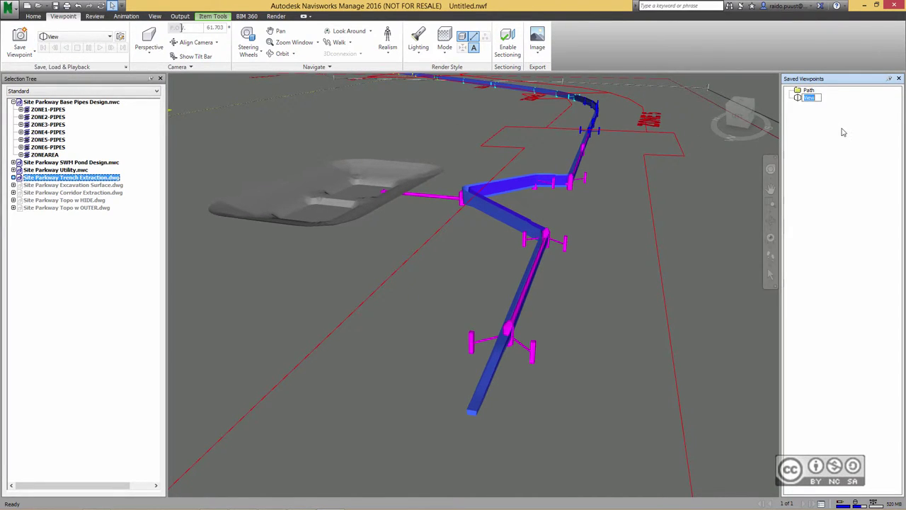
pyautogui.write('Pipe Start')
pyautogui.press('Return')
pyautogui.scroll(3, 588, 177)
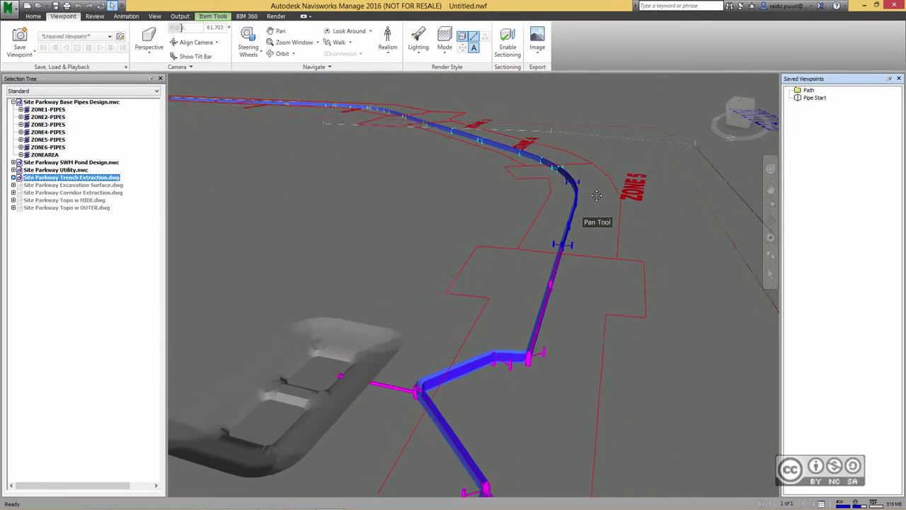
pyautogui.scroll(2, 590, 207)
pyautogui.scroll(2, 572, 192)
pyautogui.scroll(2, 569, 202)
pyautogui.scroll(2, 581, 213)
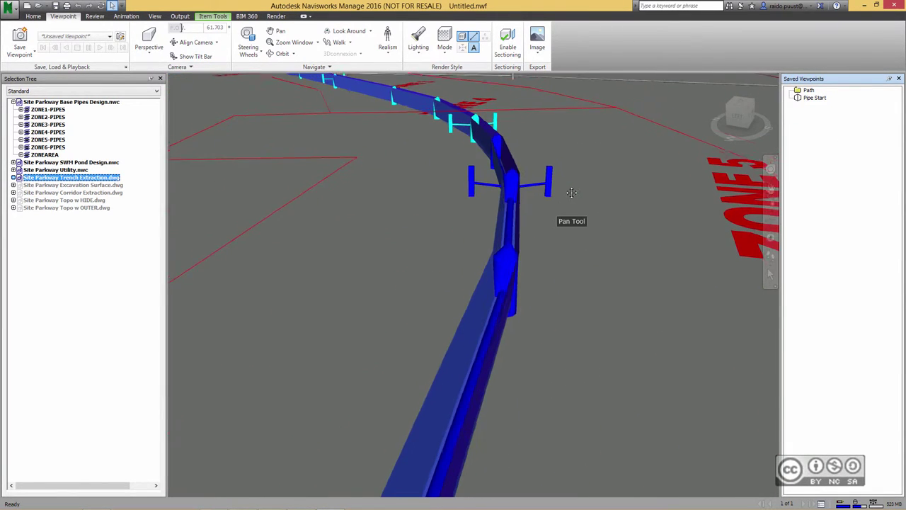
pyautogui.scroll(1, 599, 205)
pyautogui.click(20, 35)
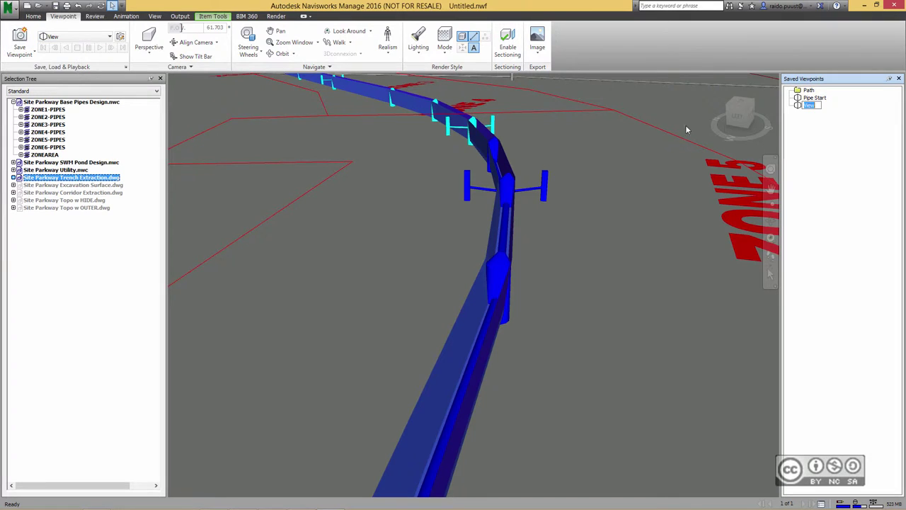
pyautogui.write('Pipe - Zone5')
pyautogui.press('Return')
# - Save viewpoints 'Pipe - Zone 4', 'Pipe - Zone 3' and 'Pipe - Zone 2' along the pipe
pyautogui.moveTo(775, 130)
pyautogui.mouseDown()
pyautogui.moveTo(440, 198)
pyautogui.moveTo(454, 215)
pyautogui.mouseUp()
pyautogui.click(20, 39)
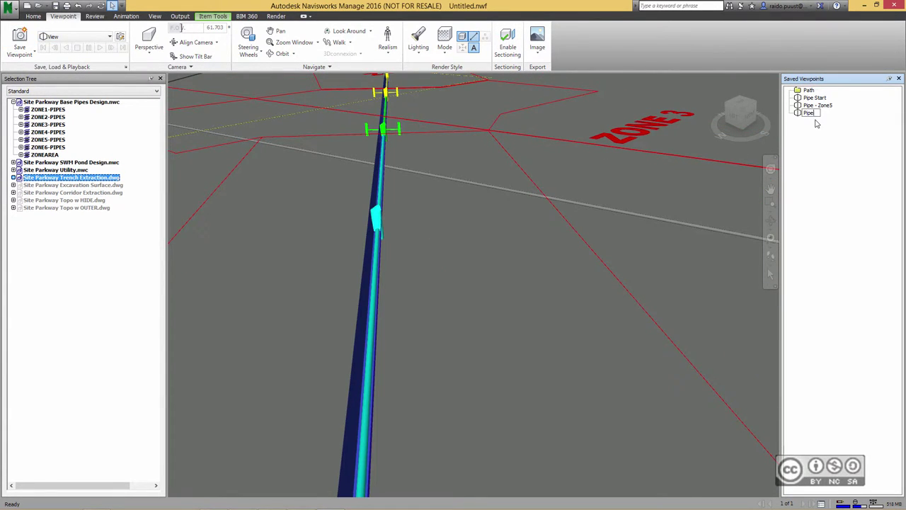
pyautogui.write(' - Zone 4')
pyautogui.press('Return')
pyautogui.moveTo(453, 283); pyautogui.dragTo(425, 297)
pyautogui.click(19, 39)
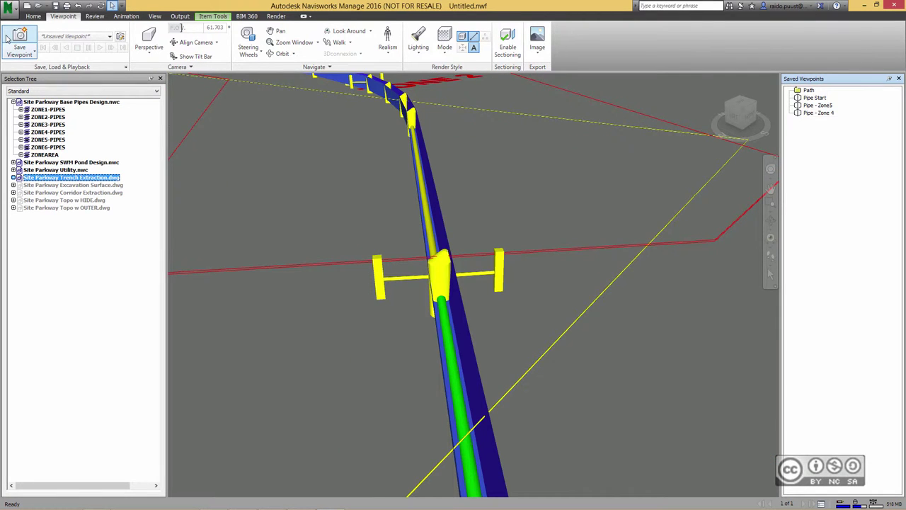
pyautogui.write('Pipe - Zone 3')
pyautogui.press('Return')
pyautogui.moveTo(282, 345); pyautogui.dragTo(425, 283)
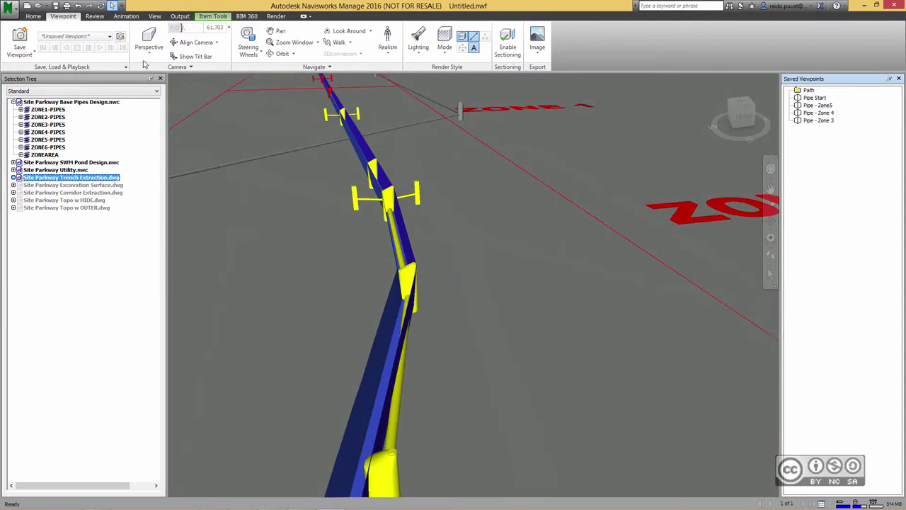
pyautogui.click(20, 39)
pyautogui.write('Pipe - Zone 2')
pyautogui.press('Return')
# - Zoom to the pipe's end and save it as viewpoint 'Pipe - End'
pyautogui.scroll(5, 393, 209)
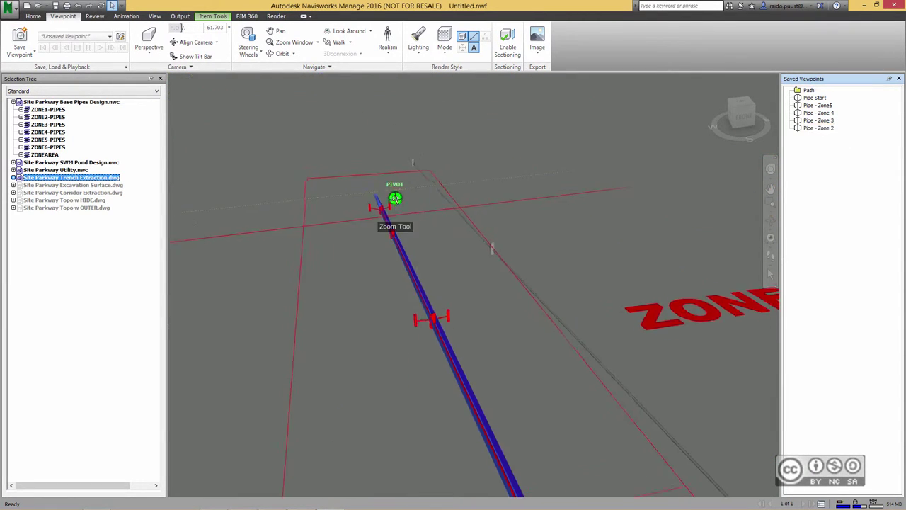
pyautogui.scroll(3, 390, 211)
pyautogui.scroll(3, 390, 211)
pyautogui.scroll(3, 390, 210)
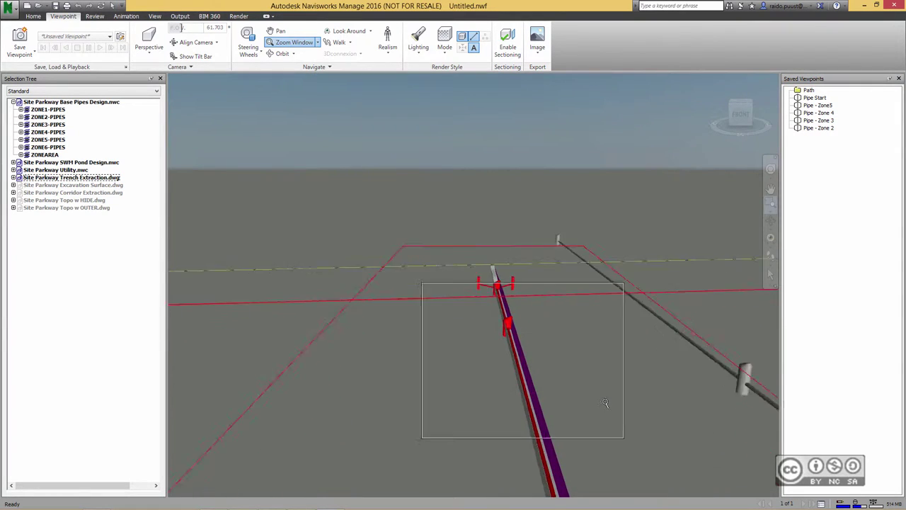
pyautogui.moveTo(421, 303); pyautogui.dragTo(623, 441)
pyautogui.click(20, 39)
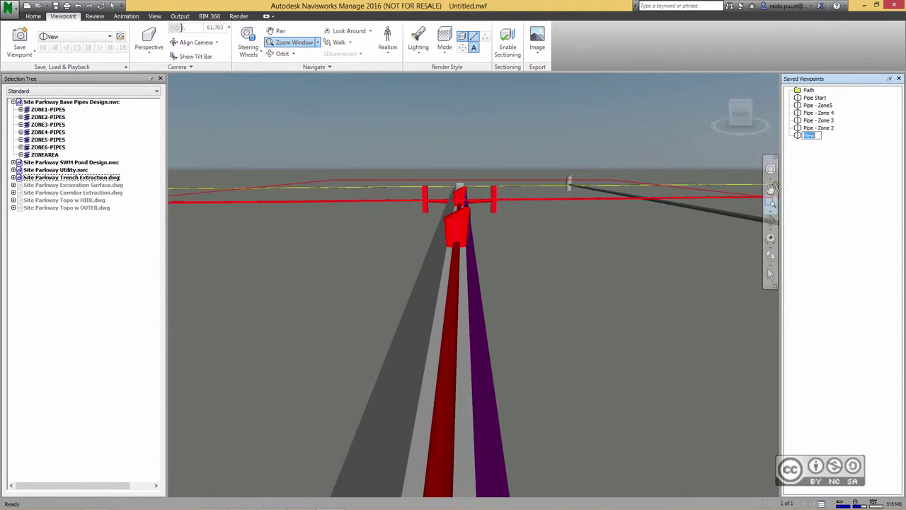
pyautogui.write('Pipe - End')
pyautogui.press('Return')
pyautogui.keyDown('shift'); pyautogui.click(819, 135); pyautogui.keyUp('shift')
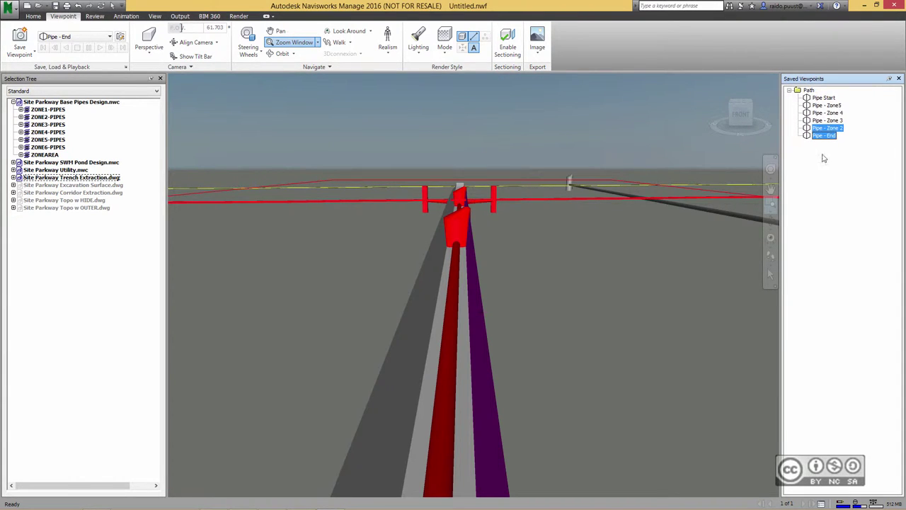
# - Add a viewpoint animation named 'Pipe Flow' to the Path folder
pyautogui.click(823, 158)
pyautogui.rightClick(812, 91)
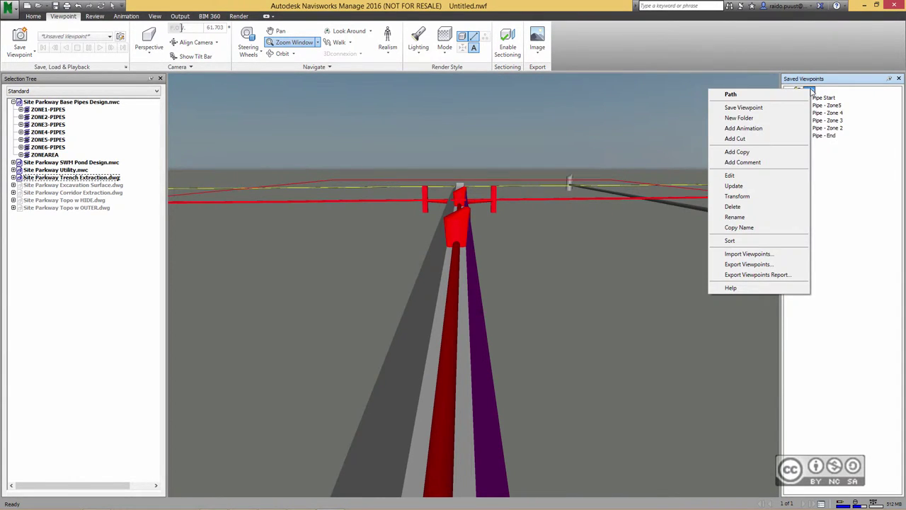
pyautogui.click(749, 129)
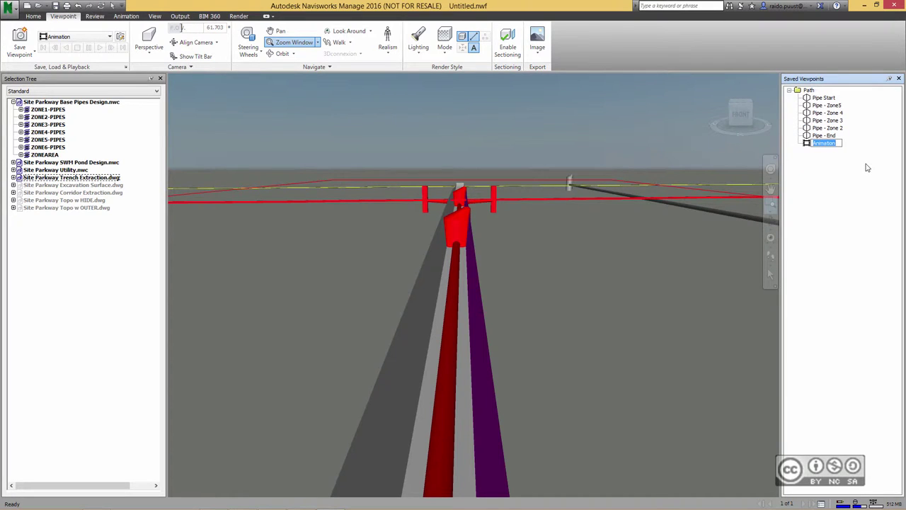
pyautogui.write('Pipe Flow')
# - Move the six viewpoints from Pipe Start to Pipe - End into the Pipe Flow animation
pyautogui.click(825, 98)
pyautogui.keyDown('shift'); pyautogui.click(826, 136); pyautogui.keyUp('shift')
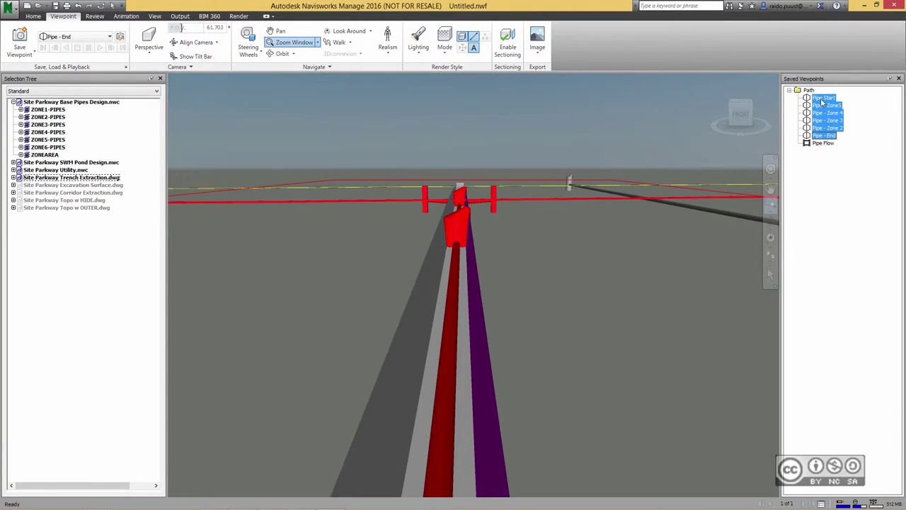
pyautogui.moveTo(821, 103); pyautogui.dragTo(816, 147)
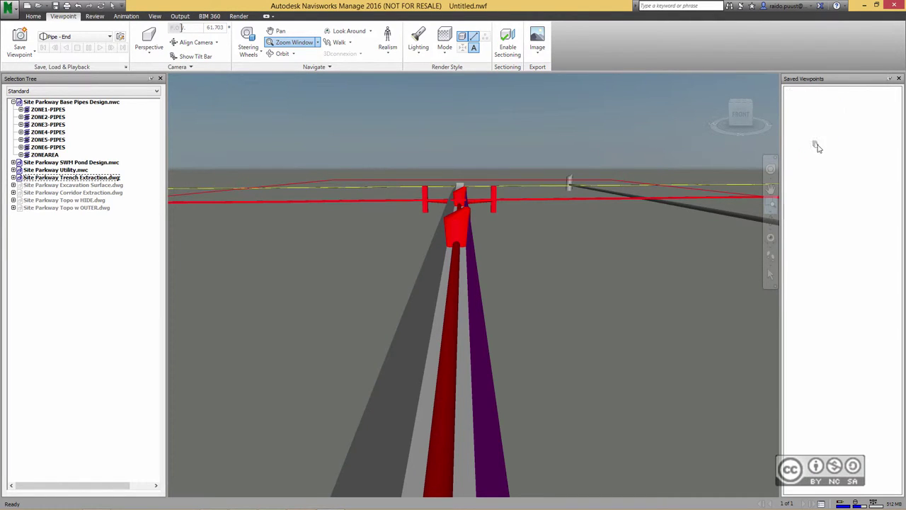
pyautogui.click(823, 97)
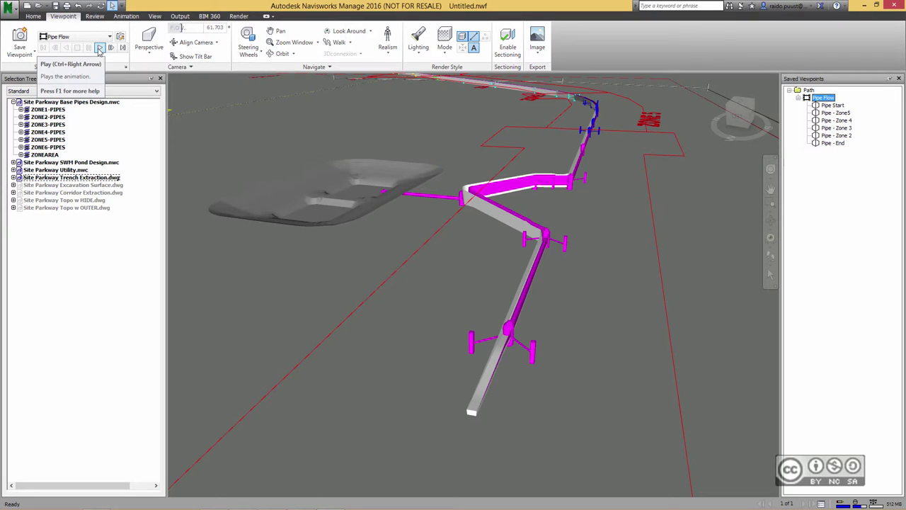
# - Play the Pipe Flow animation down the red pipe run, then pause it
pyautogui.click(100, 48)
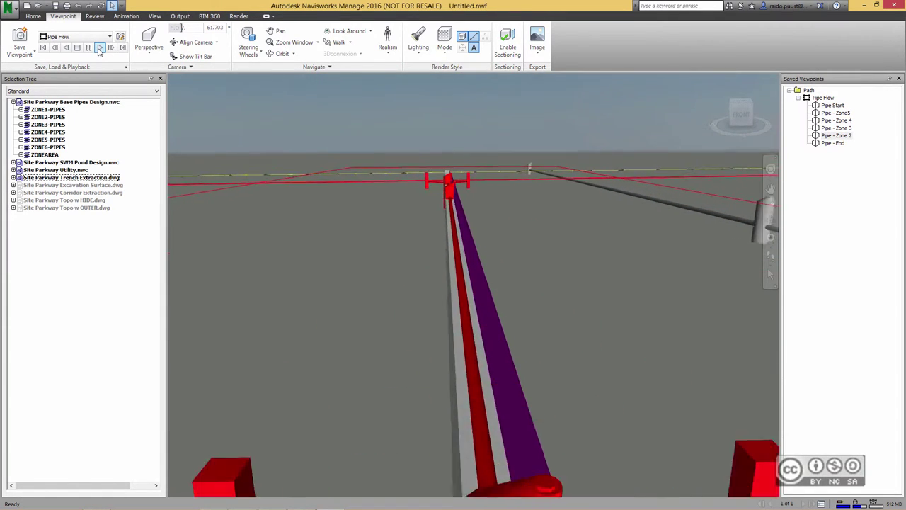
pyautogui.click(99, 47)
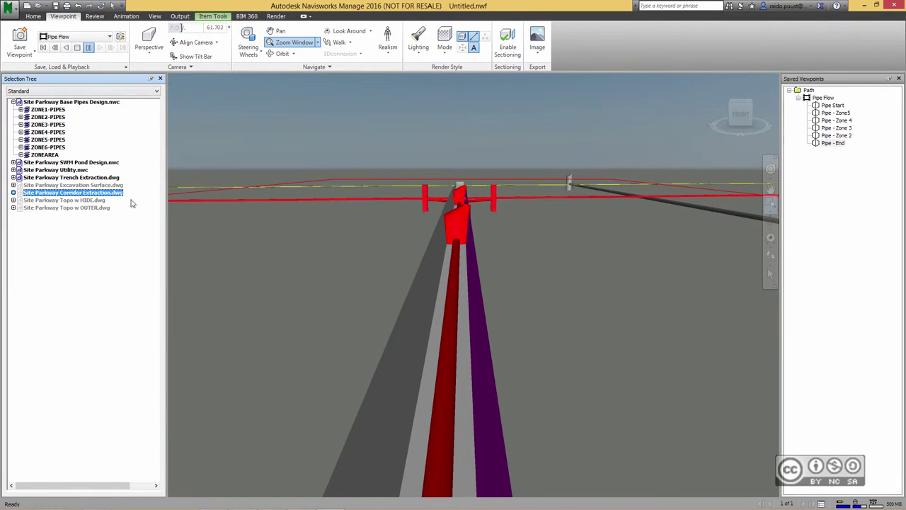
# - Unhide the Corridor Extraction surface and frame the road intersection
pyautogui.rightClick(87, 192)
pyautogui.click(113, 255)
pyautogui.click(490, 315)
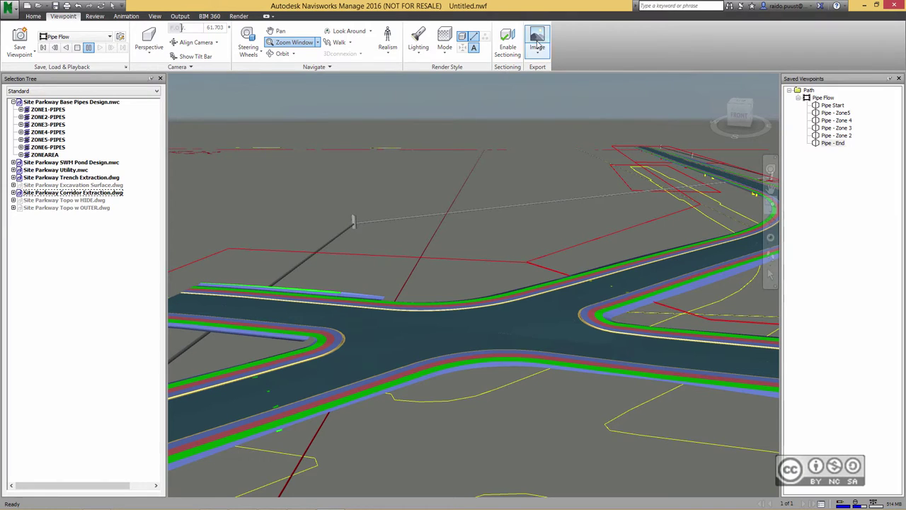
# - Set JPEG image export to width 1600, sized by Use Aspect Ratio, and accept
pyautogui.click(538, 43)
pyautogui.scroll(-1, 415, 209)
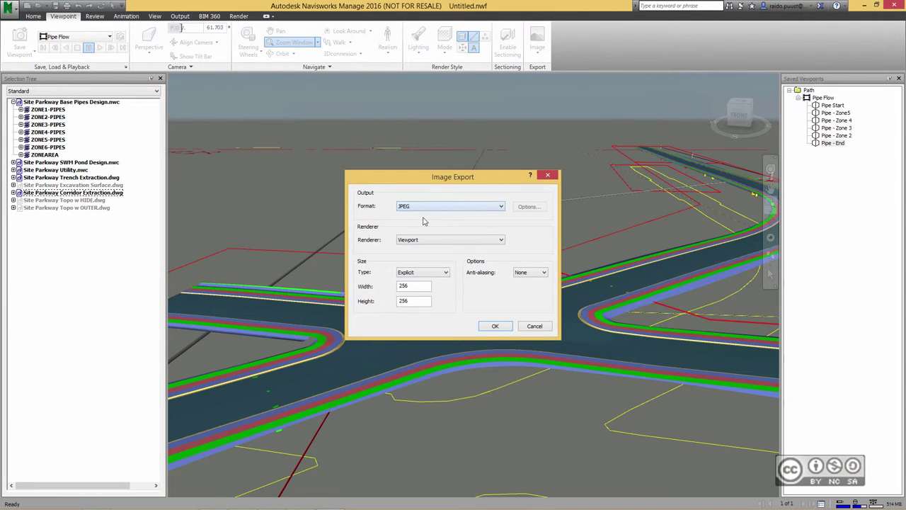
pyautogui.scroll(1, 418, 245)
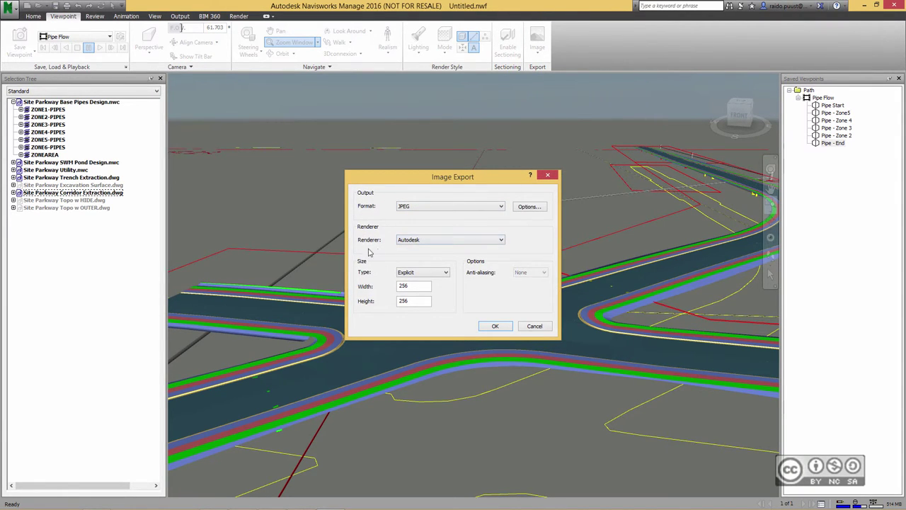
pyautogui.doubleClick(404, 286)
pyautogui.write('1600')
pyautogui.press('Tab')
pyautogui.write('1600')
pyautogui.click(412, 274)
pyautogui.click(414, 288)
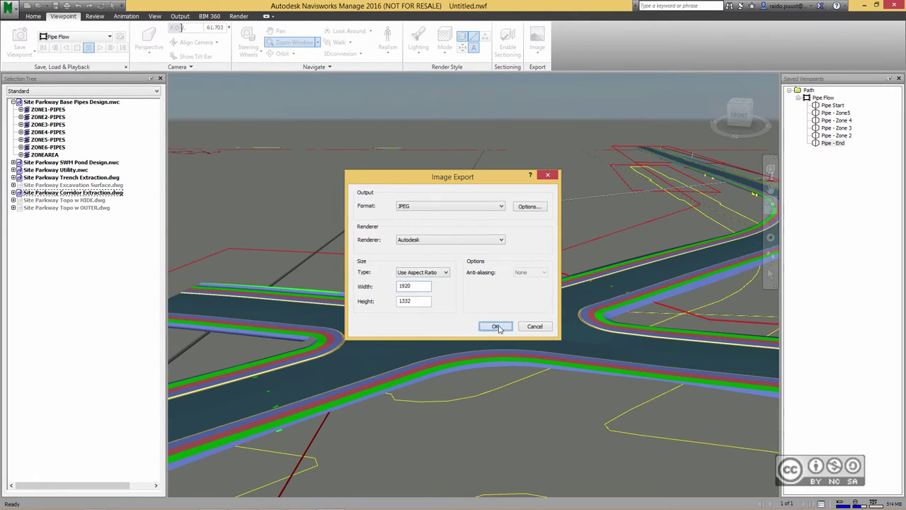
pyautogui.click(495, 326)
# - Save the exported image as InterSection.jpg and open it to check
pyautogui.click(322, 270)
pyautogui.doubleClick(322, 271)
pyautogui.write('InterSection.jpg')
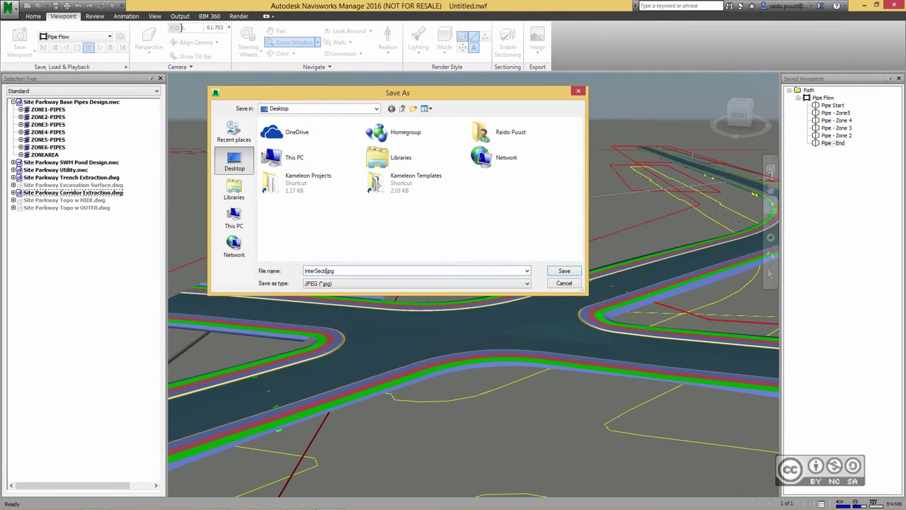
pyautogui.click(564, 271)
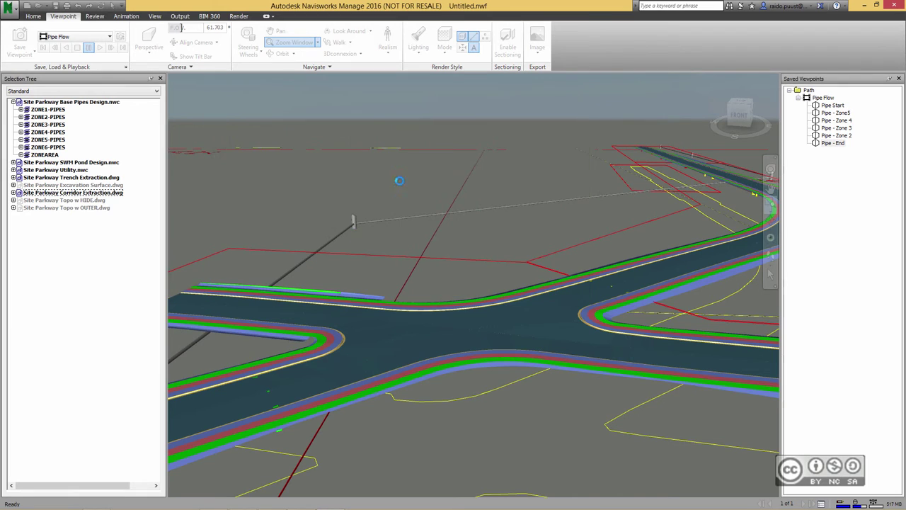
pyautogui.click(361, 500)
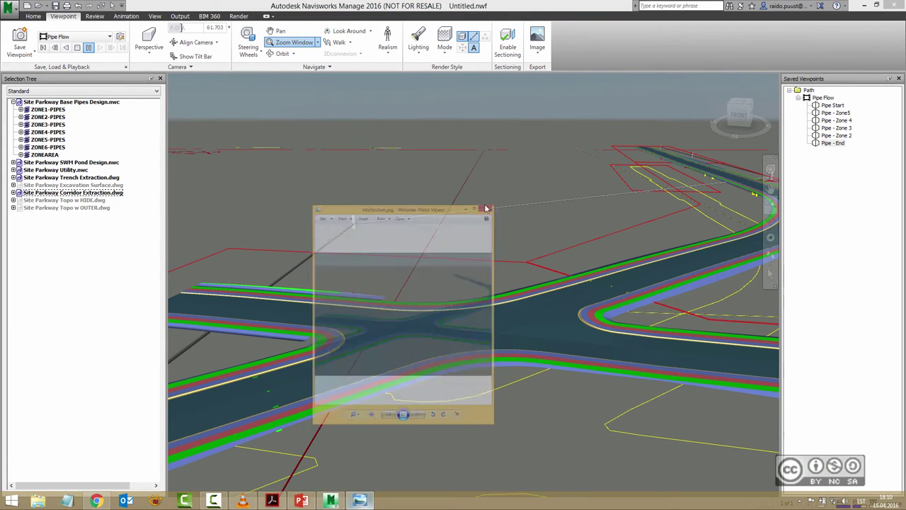